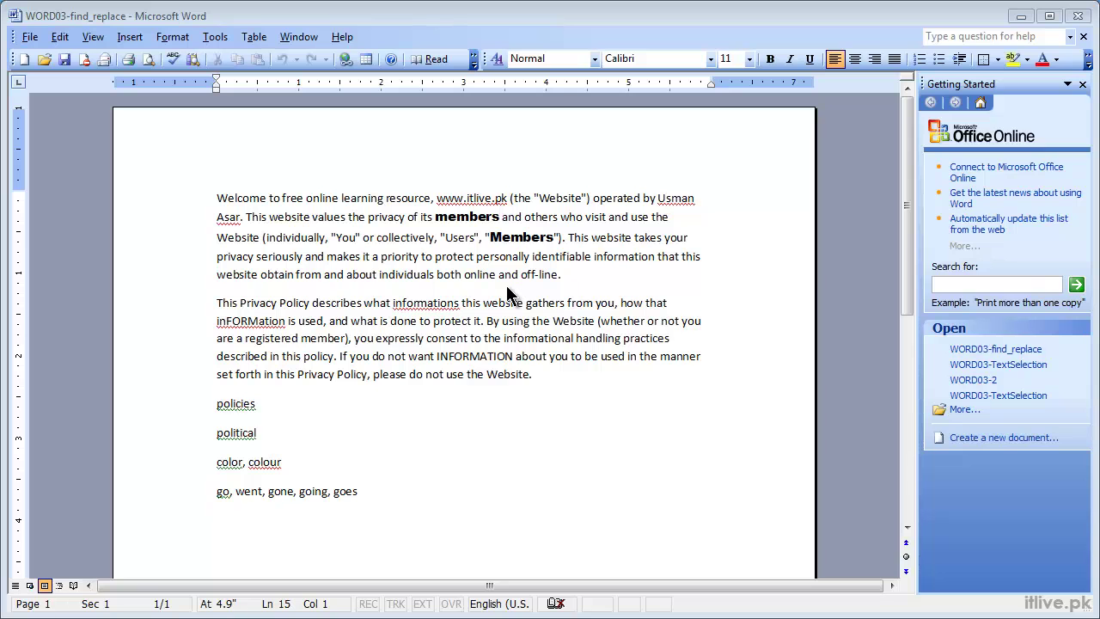
Open Find and Replace for replacing text and clear the Arial Black font formatting from the search criteria.
{"action": "left_click", "coordinate": [59, 36]}
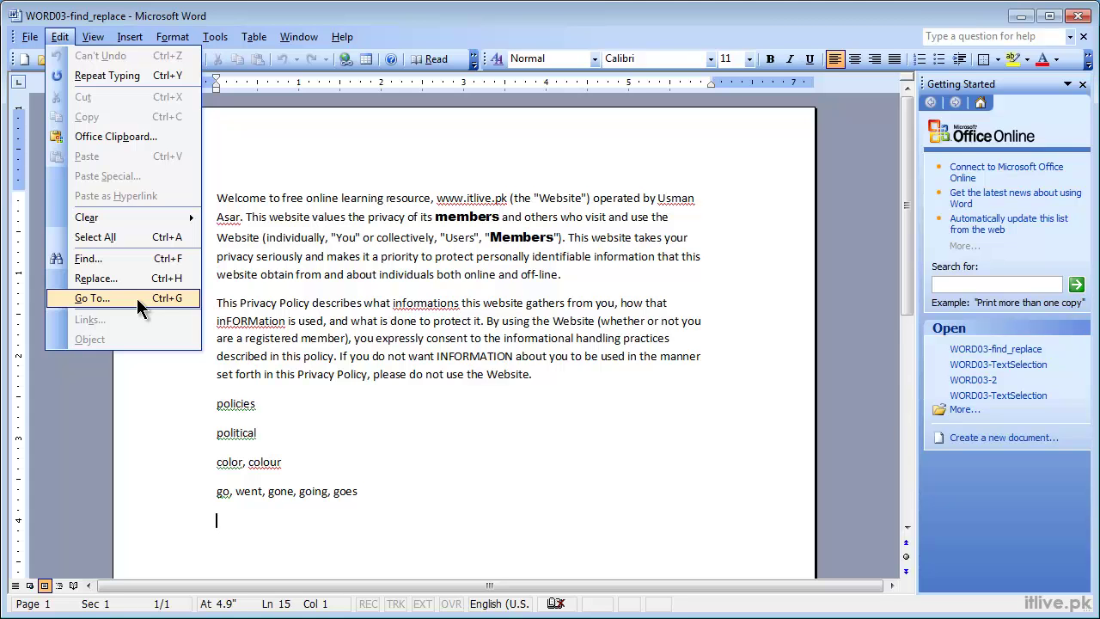
{"action": "left_click", "coordinate": [137, 260]}
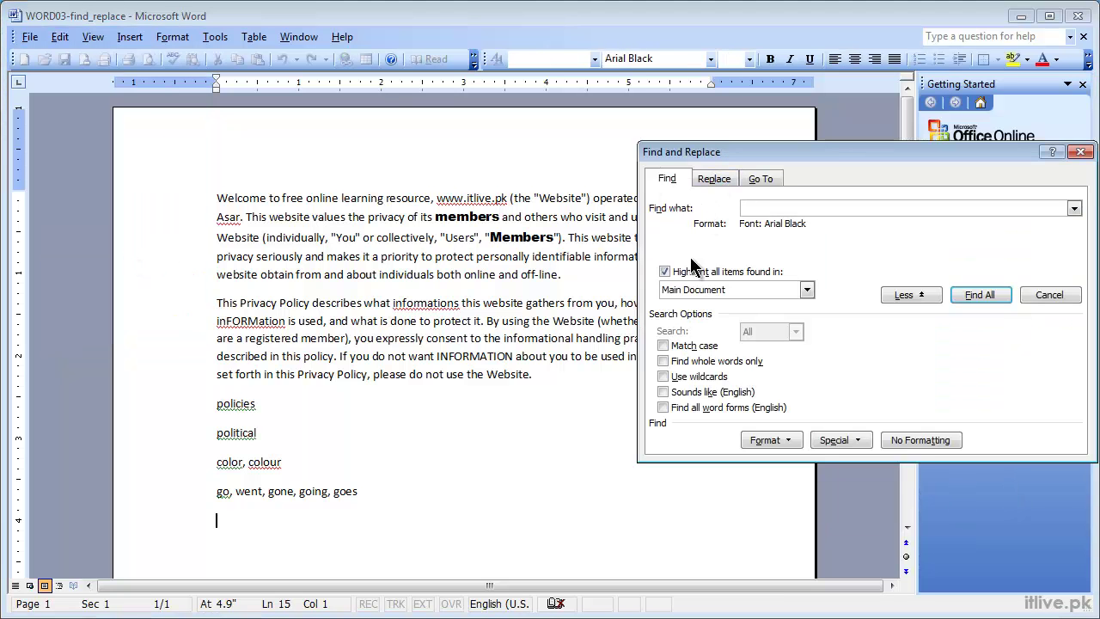
{"action": "left_click", "coordinate": [712, 182]}
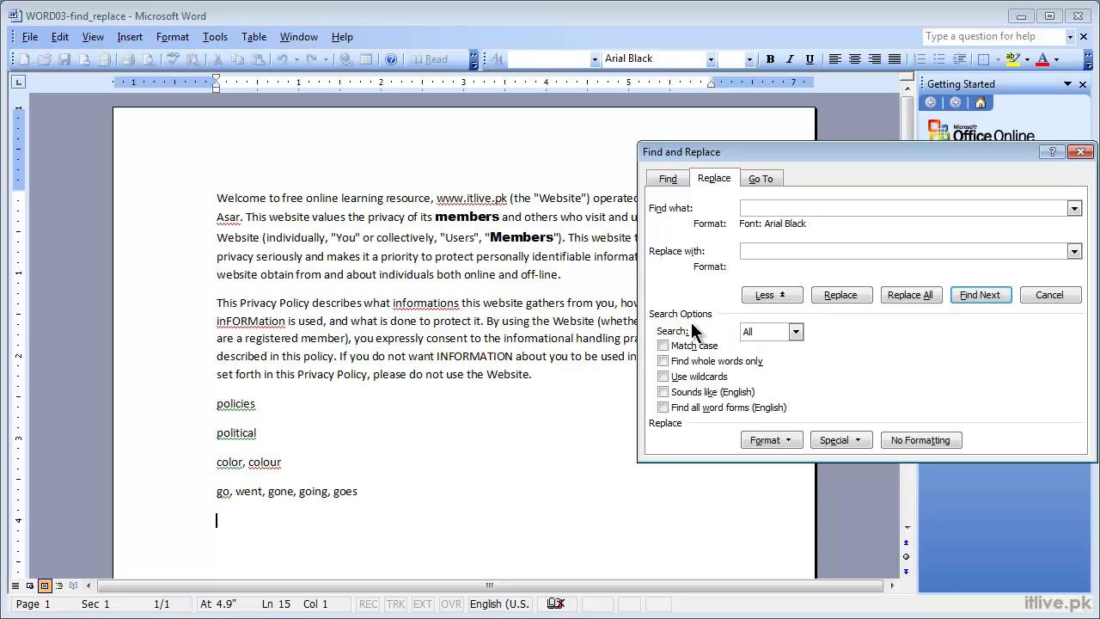
{"action": "left_click", "coordinate": [916, 446]}
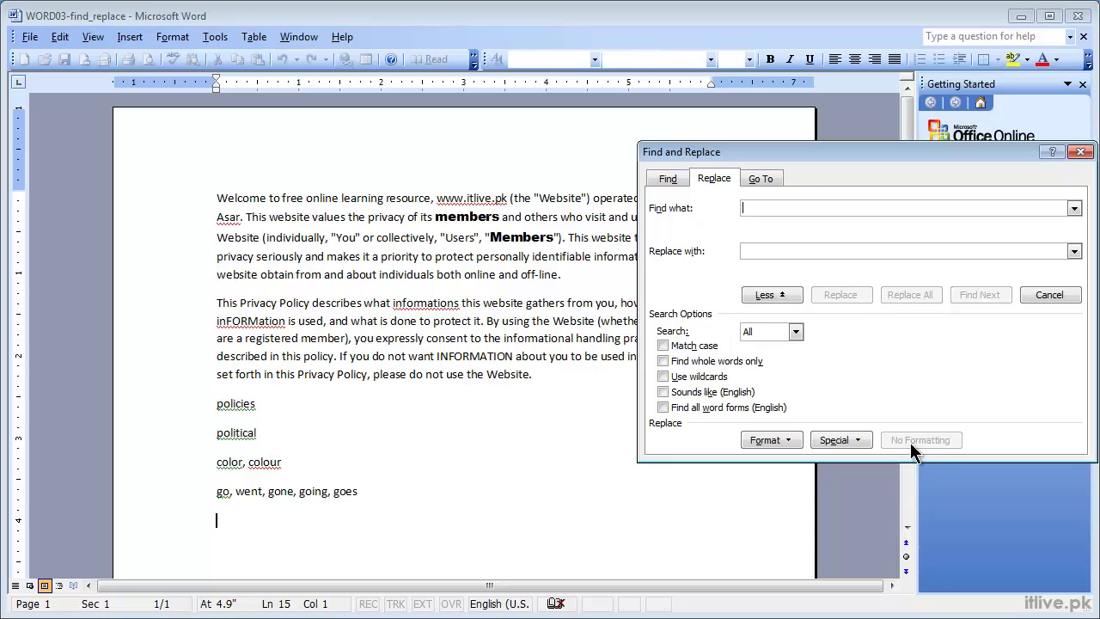
Find the first occurrence of "information" and move the dialog so it does not cover the found word.
{"action": "left_click", "coordinate": [840, 208]}
{"action": "type", "text": "information"}
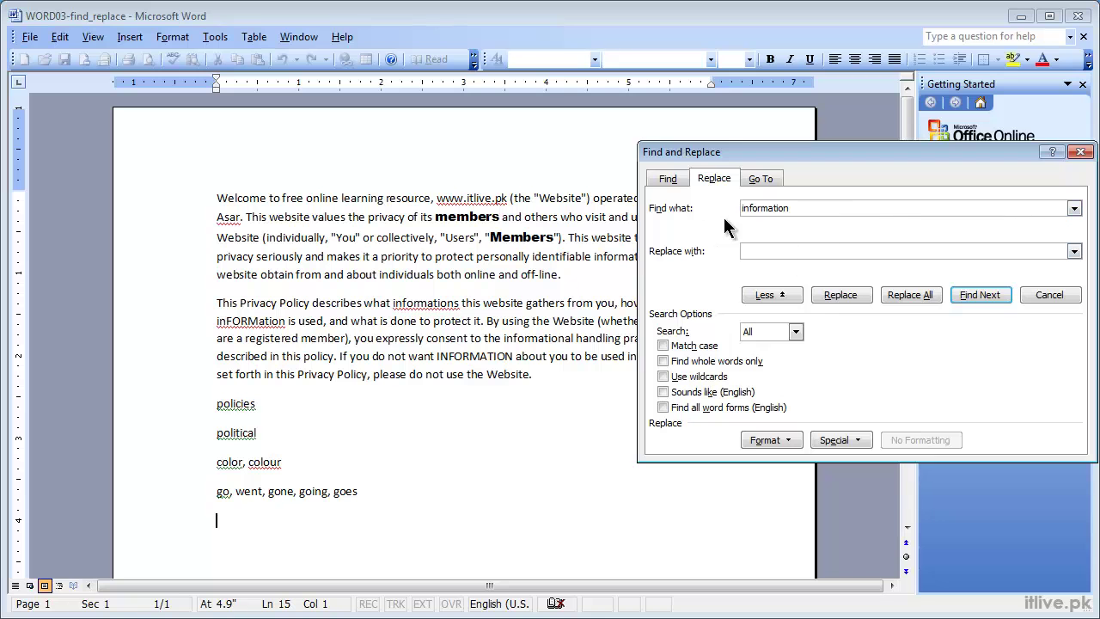
{"action": "left_click", "coordinate": [971, 298]}
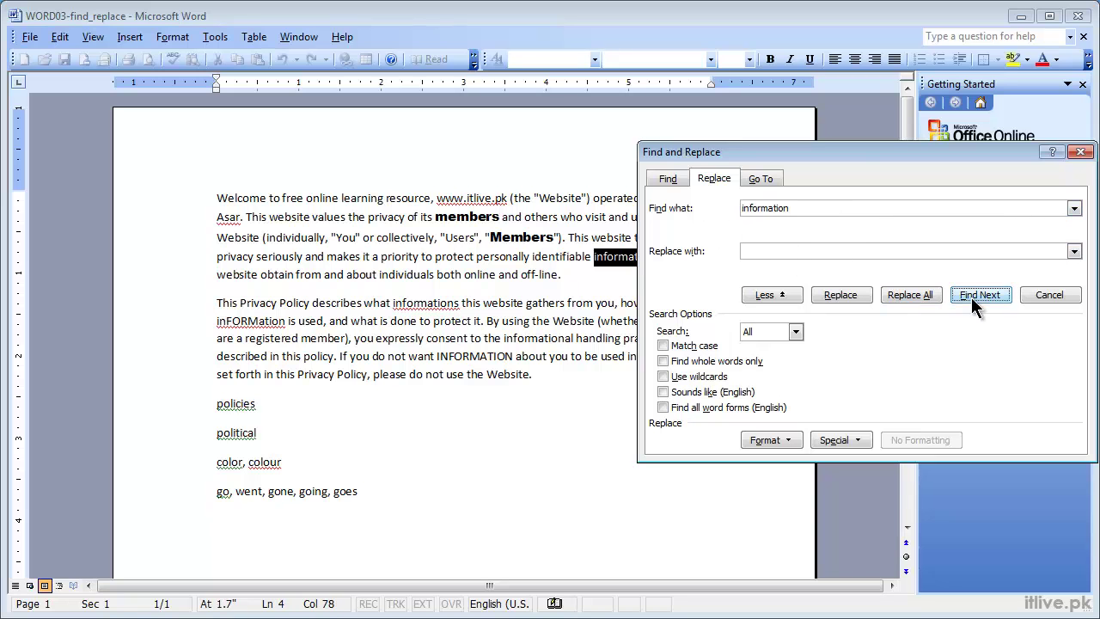
{"action": "left_click_drag", "start_coordinate": [858, 165], "coordinate": [885, 173]}
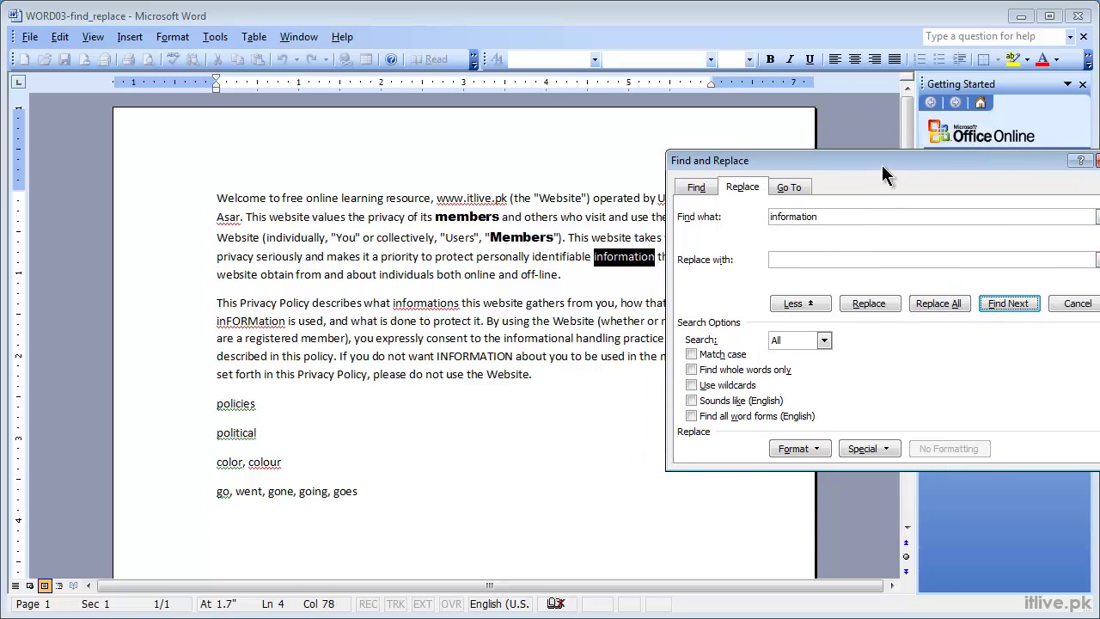
Limit the search to whole words and replace the found "information" with "INFORMATION", followed by all remaining occurrences.
{"action": "left_click", "coordinate": [825, 260]}
{"action": "left_click", "coordinate": [692, 369]}
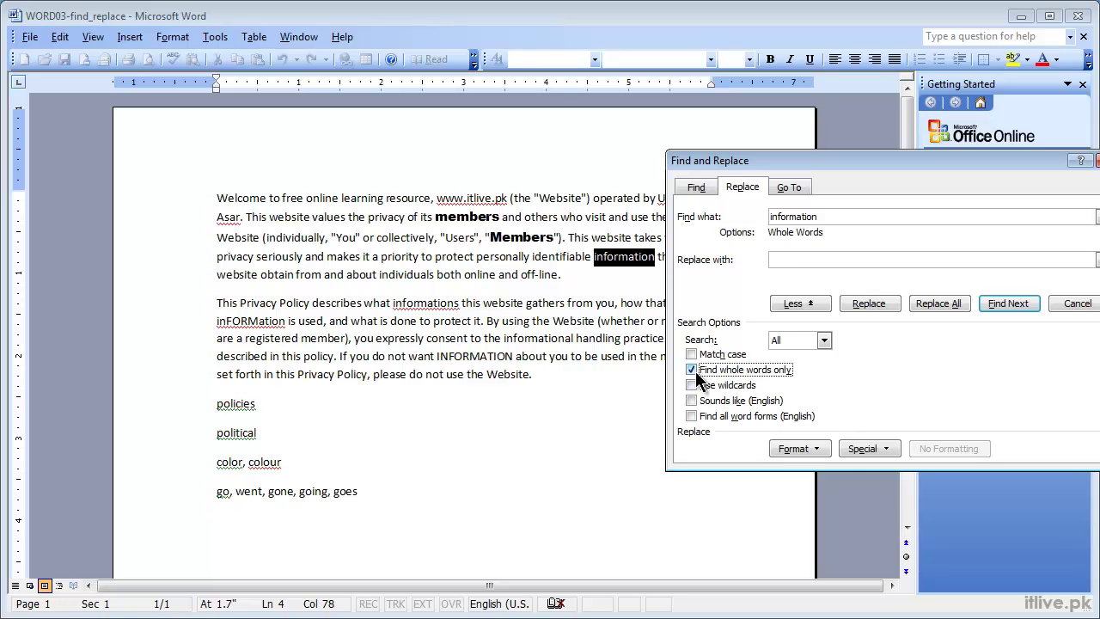
{"action": "left_click", "coordinate": [803, 260]}
{"action": "type", "text": "INFORMATION"}
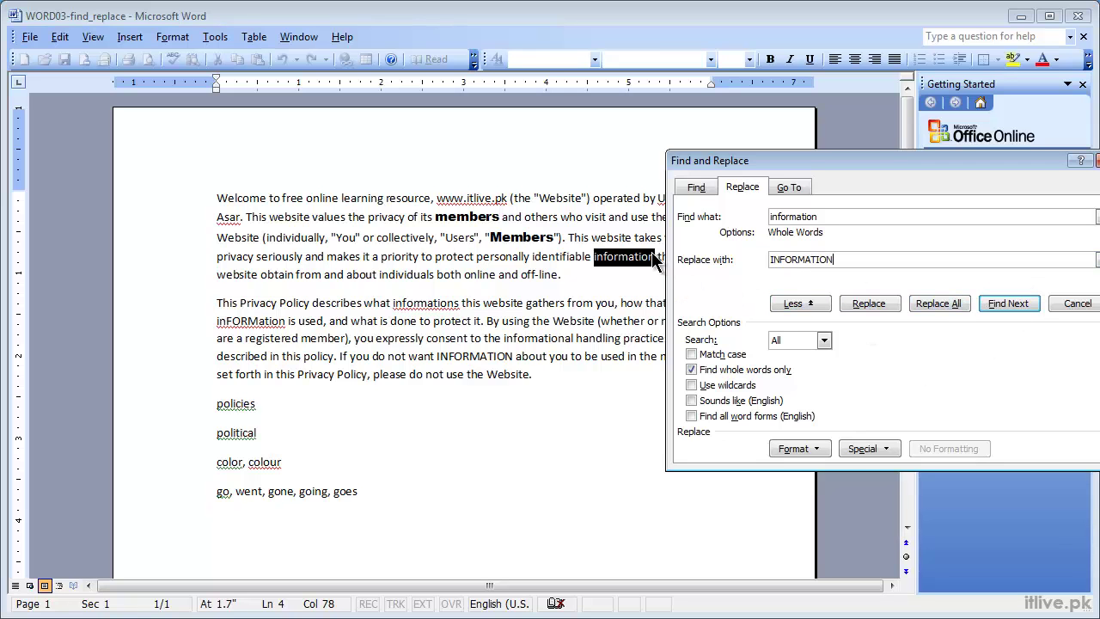
{"action": "left_click", "coordinate": [885, 305]}
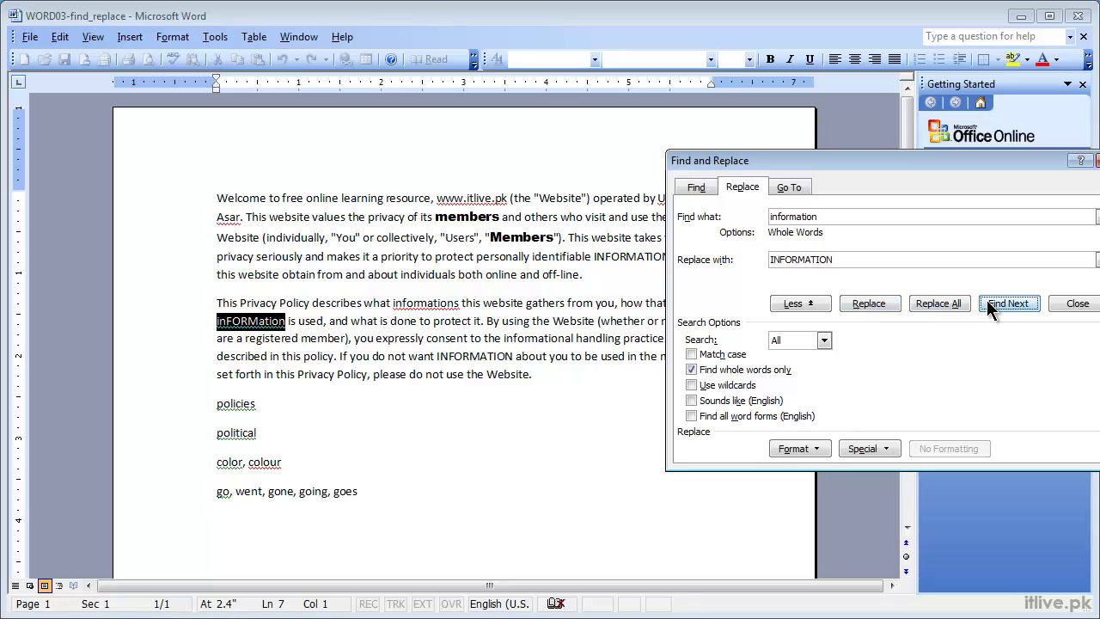
{"action": "left_click", "coordinate": [950, 304]}
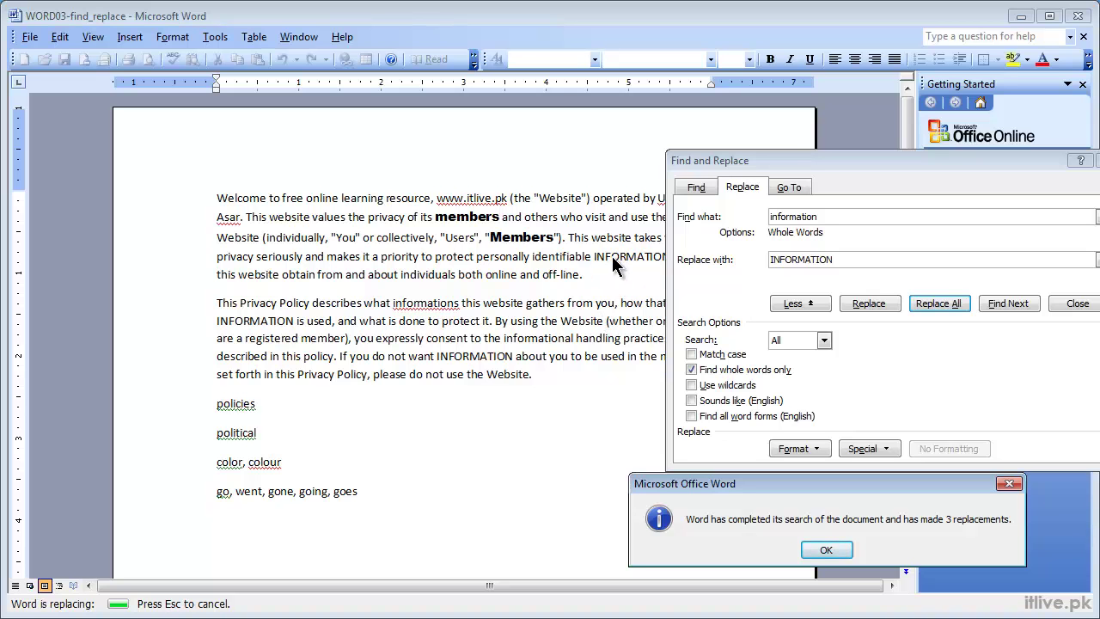
{"action": "left_click", "coordinate": [827, 550]}
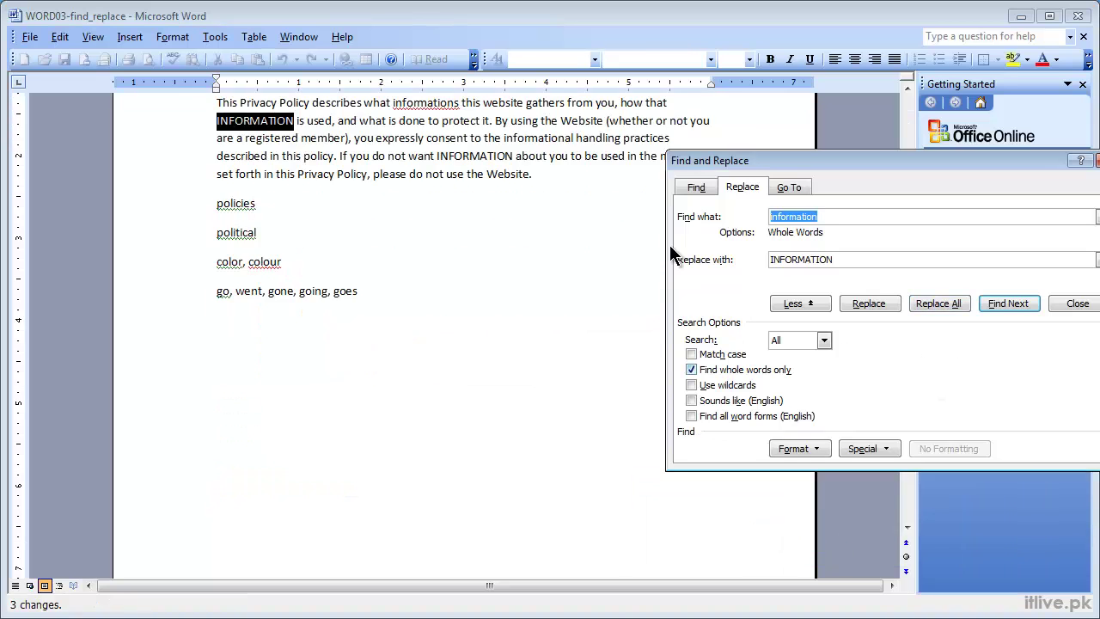
Examine the uppercase replacements in both paragraphs and compare them with the longer words "informations" and "informational".
{"action": "scroll", "coordinate": [556, 250], "scroll_direction": "up", "scroll_amount": 3}
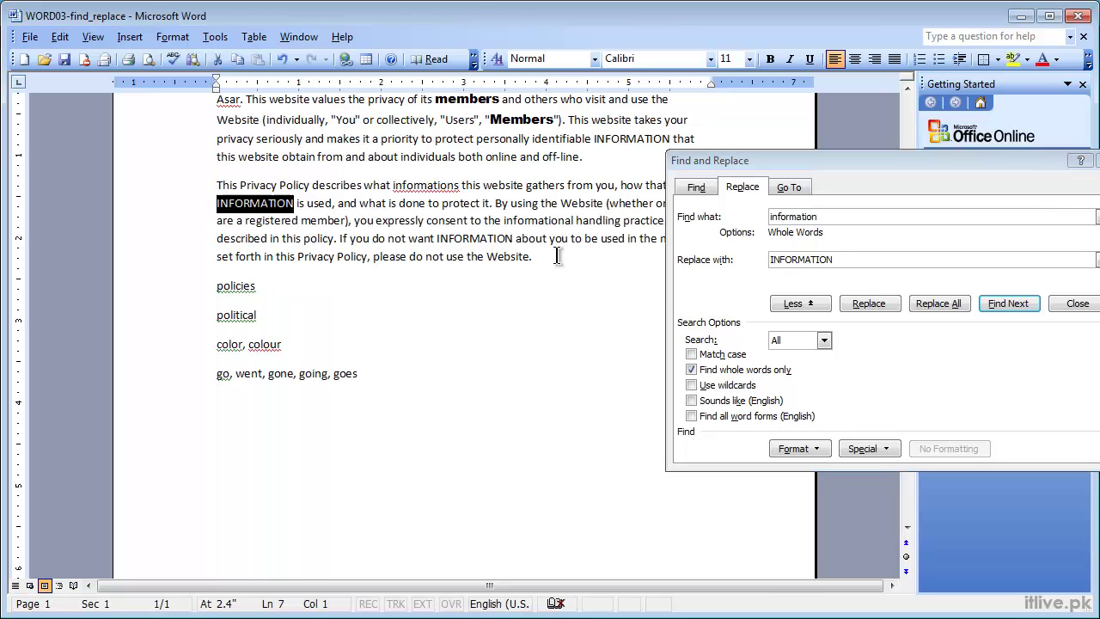
{"action": "left_click_drag", "start_coordinate": [660, 221], "coordinate": [598, 221]}
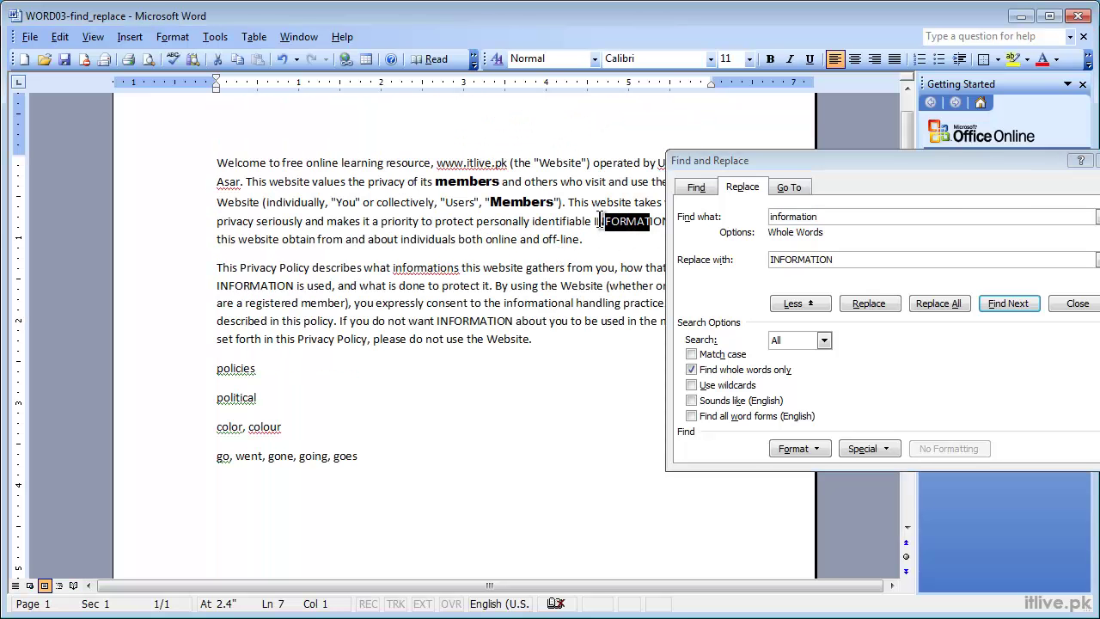
{"action": "left_click_drag", "start_coordinate": [293, 285], "coordinate": [265, 285]}
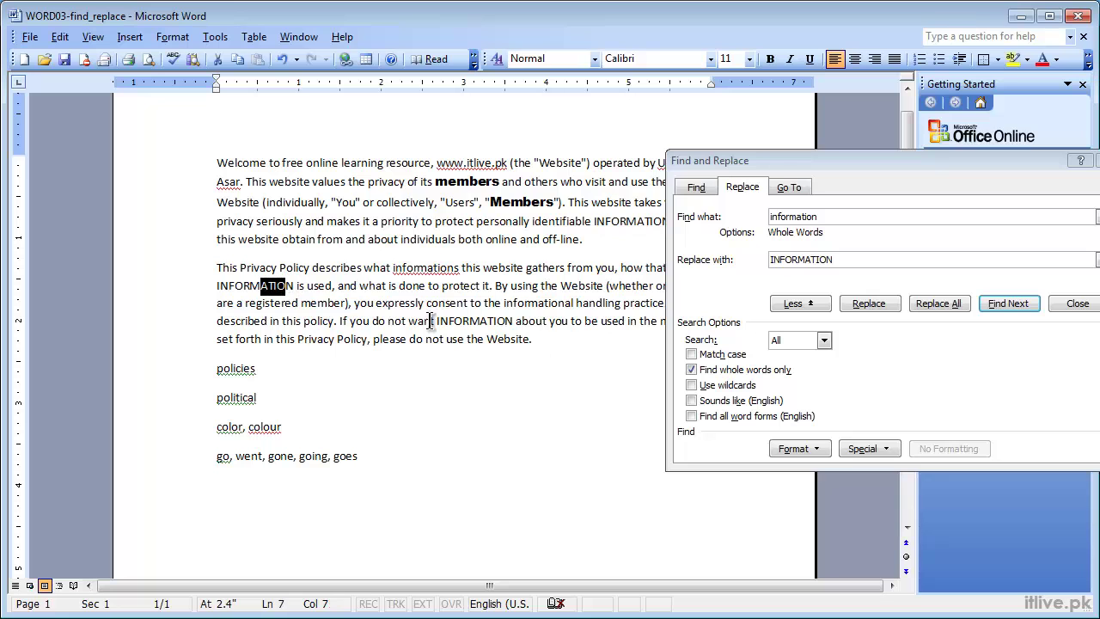
{"action": "left_click_drag", "start_coordinate": [498, 321], "coordinate": [471, 321]}
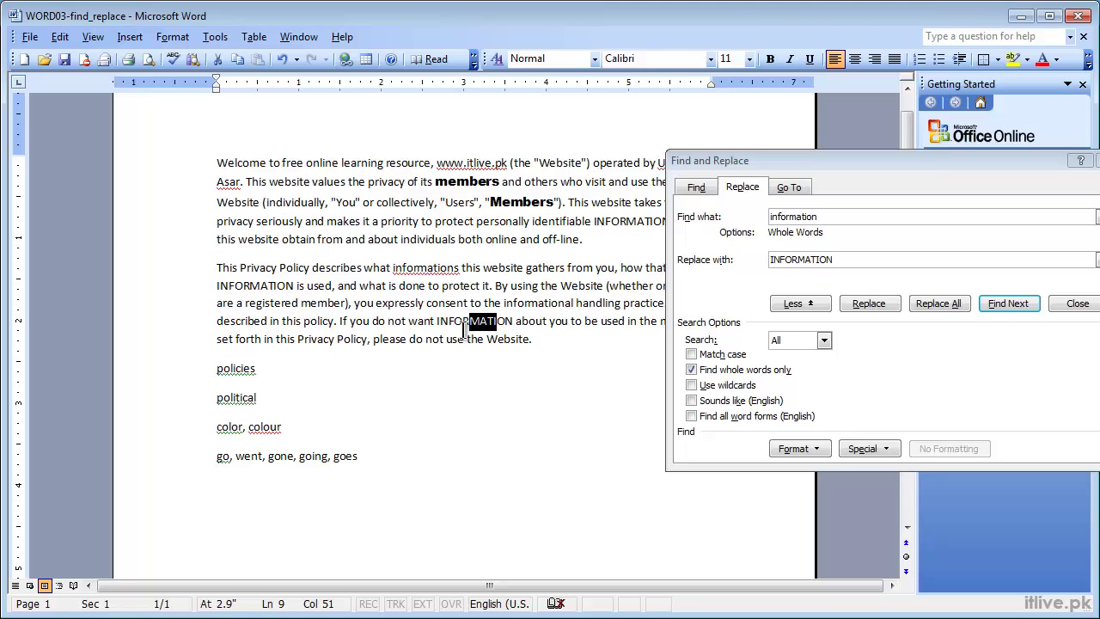
{"action": "left_click", "coordinate": [465, 374]}
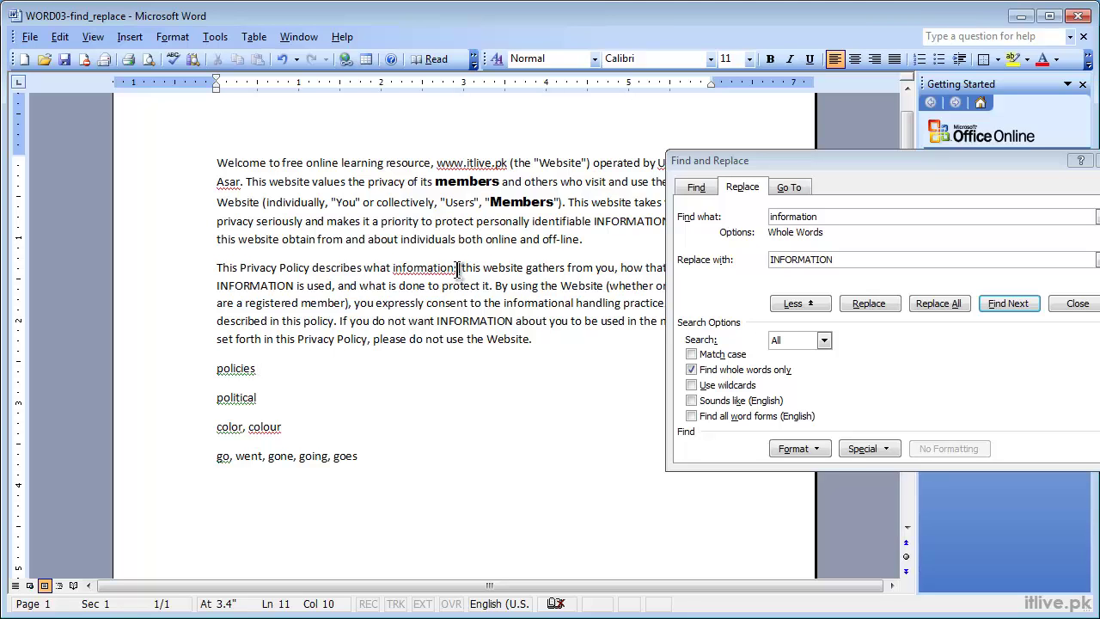
{"action": "left_click_drag", "start_coordinate": [460, 269], "coordinate": [454, 269]}
{"action": "left_click_drag", "start_coordinate": [576, 304], "coordinate": [564, 303]}
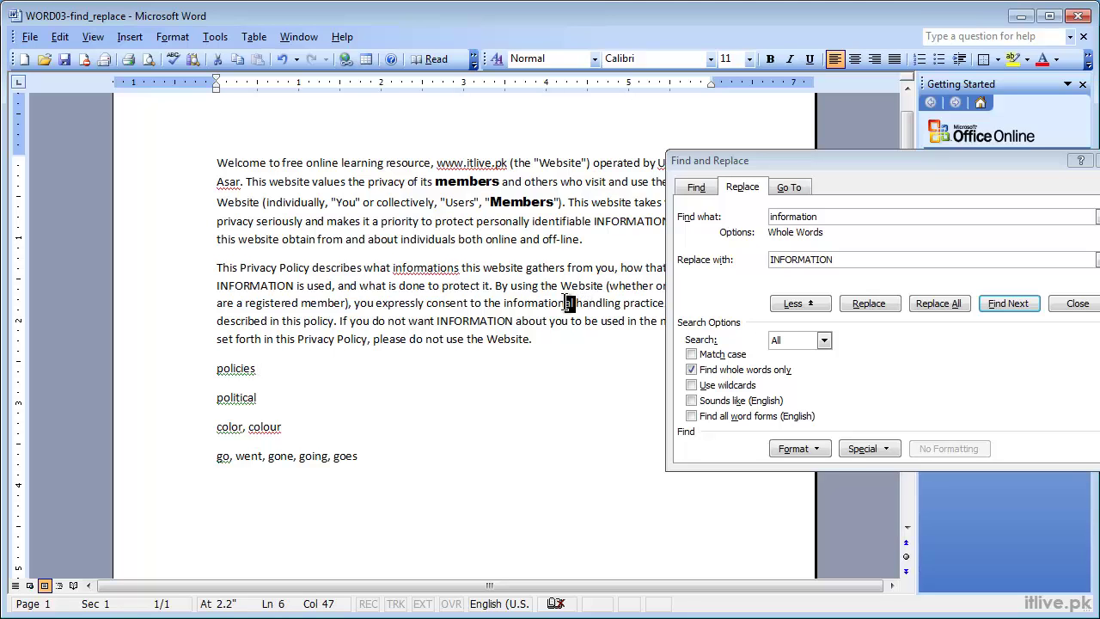
{"action": "left_click", "coordinate": [557, 395]}
Find and highlight all word forms of "policy" in the main document, with whole-word matching turned off.
{"action": "left_click", "coordinate": [698, 188]}
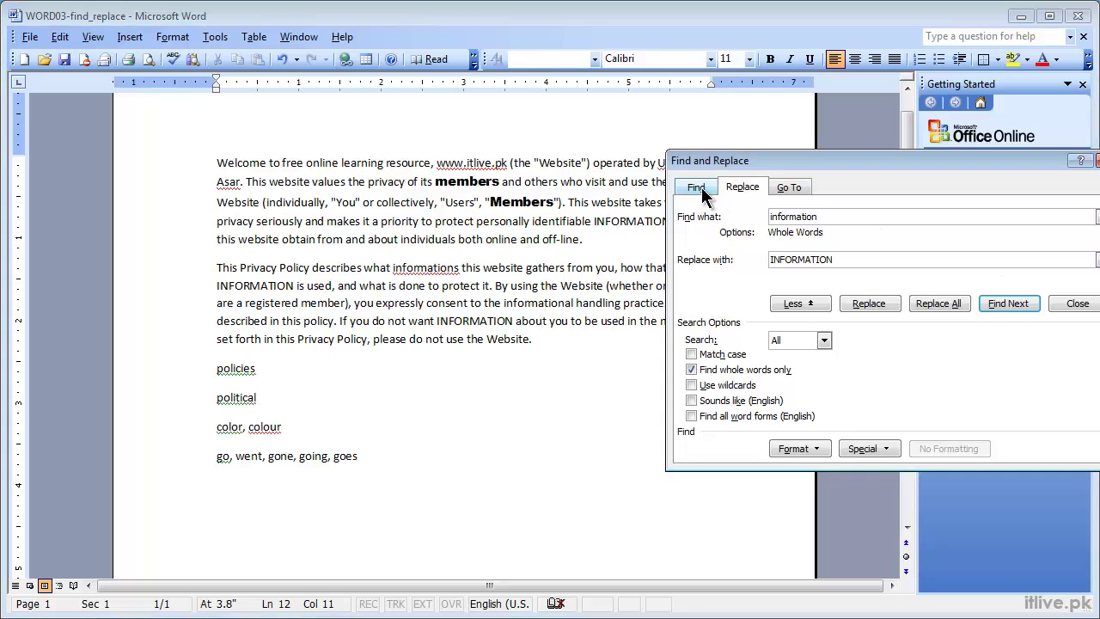
{"action": "left_click", "coordinate": [714, 369]}
{"action": "left_click_drag", "start_coordinate": [827, 216], "coordinate": [713, 217]}
{"action": "type", "text": "policy"}
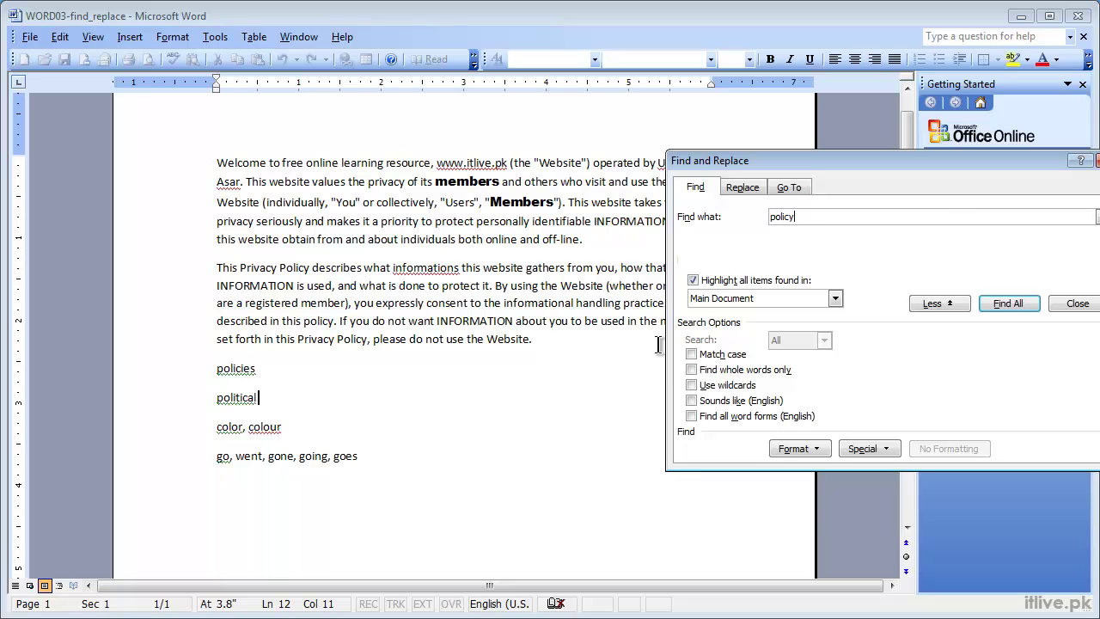
{"action": "left_click", "coordinate": [700, 414]}
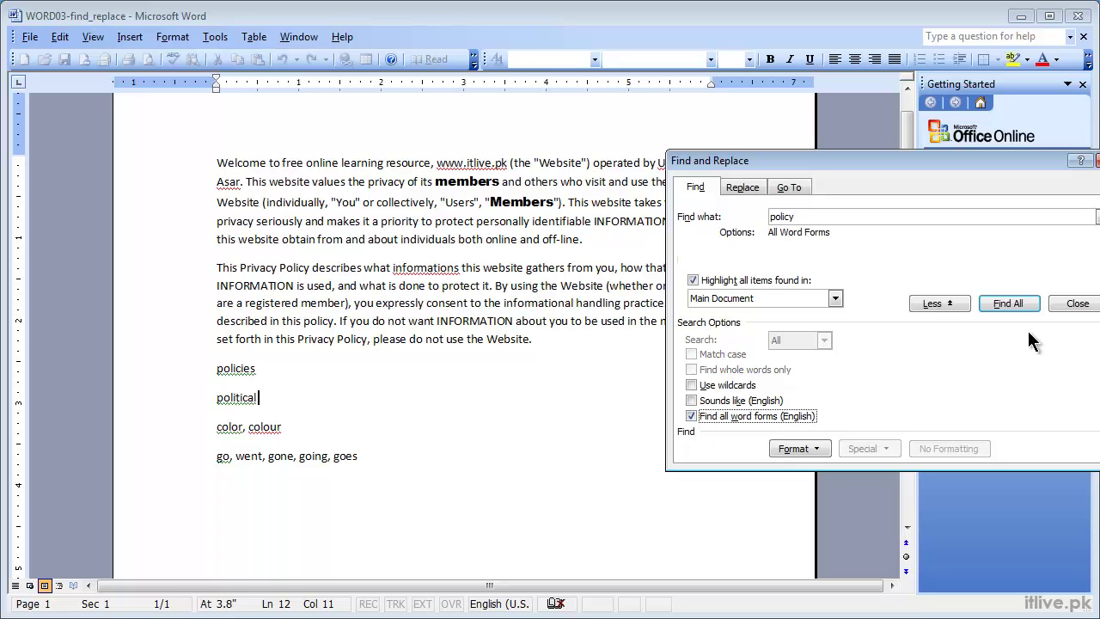
{"action": "left_click", "coordinate": [988, 304]}
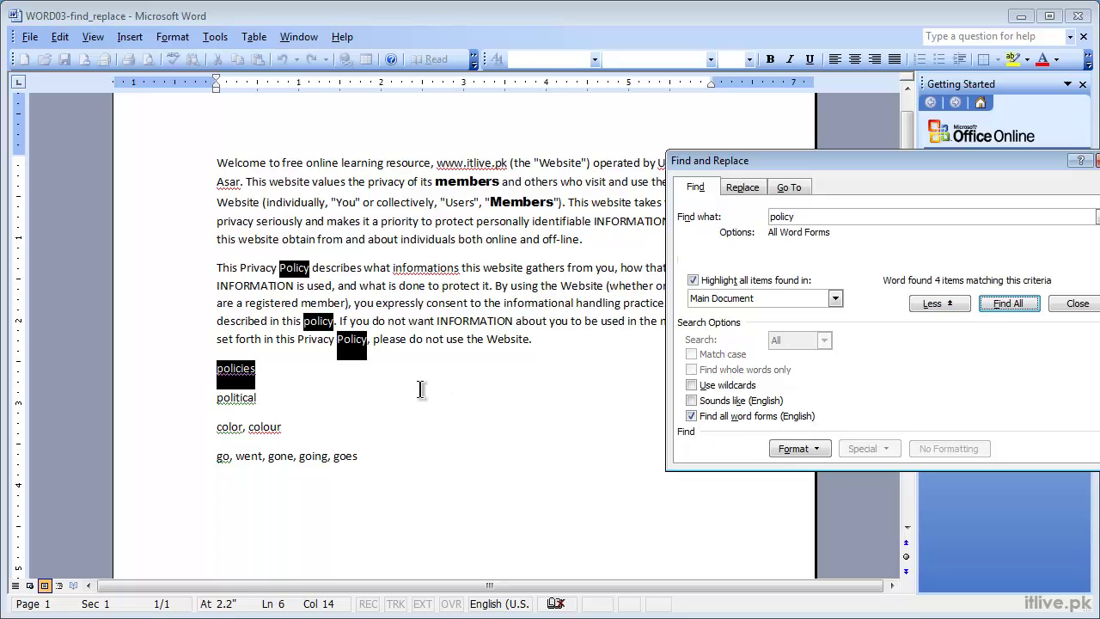
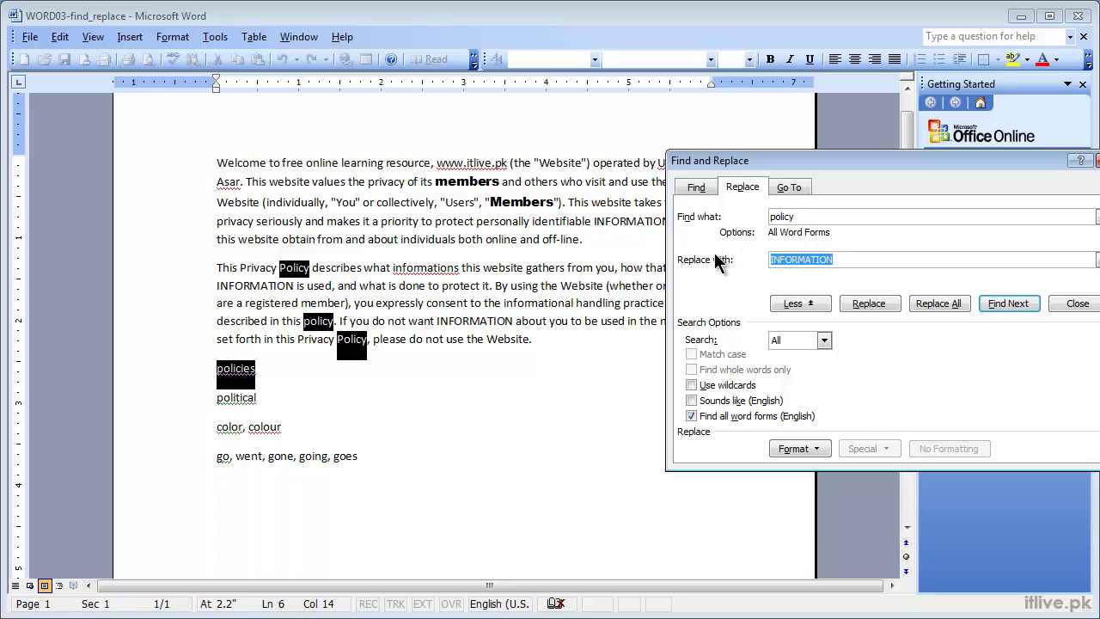
Replace the three singular occurrences of "policy" in the second paragraph with "guideline", one at a time.
{"action": "type", "text": "guideline"}
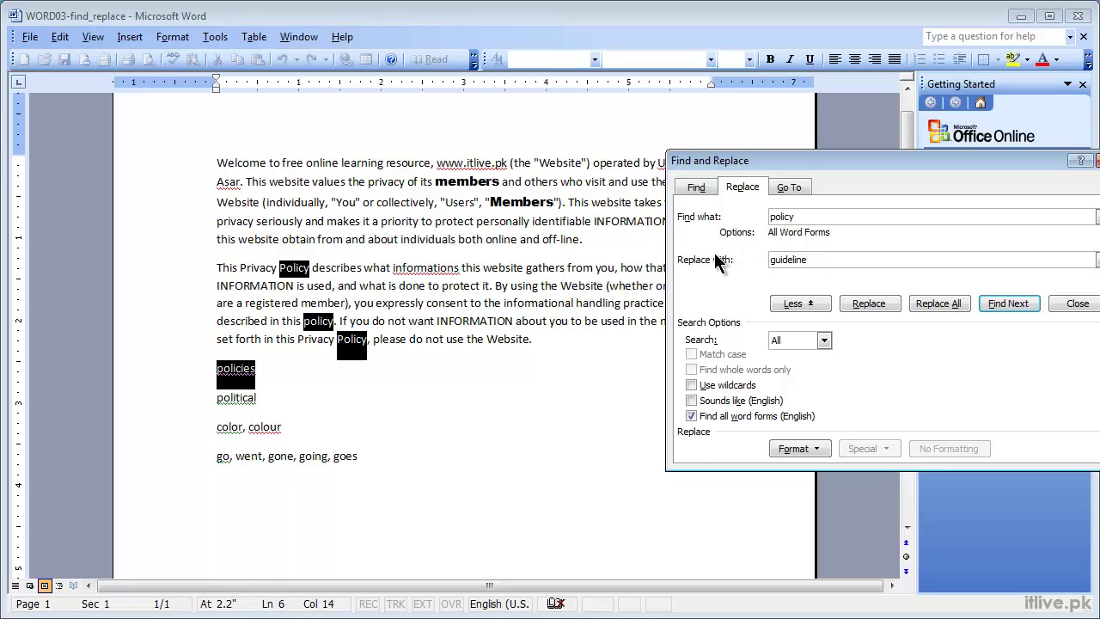
{"action": "left_click", "coordinate": [352, 256]}
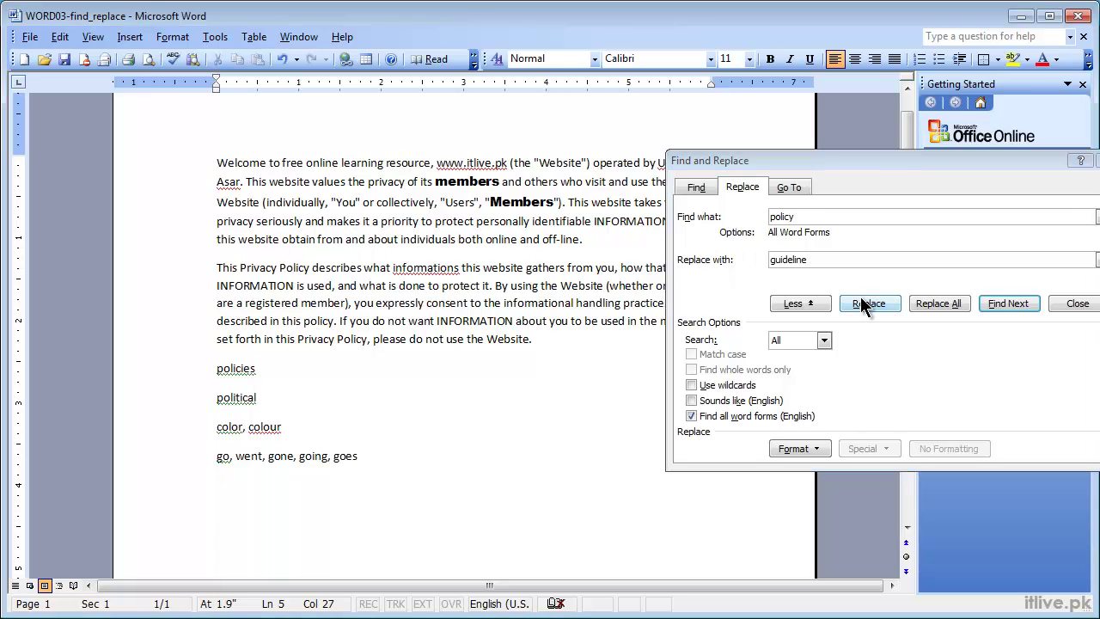
{"action": "left_click", "coordinate": [1002, 299]}
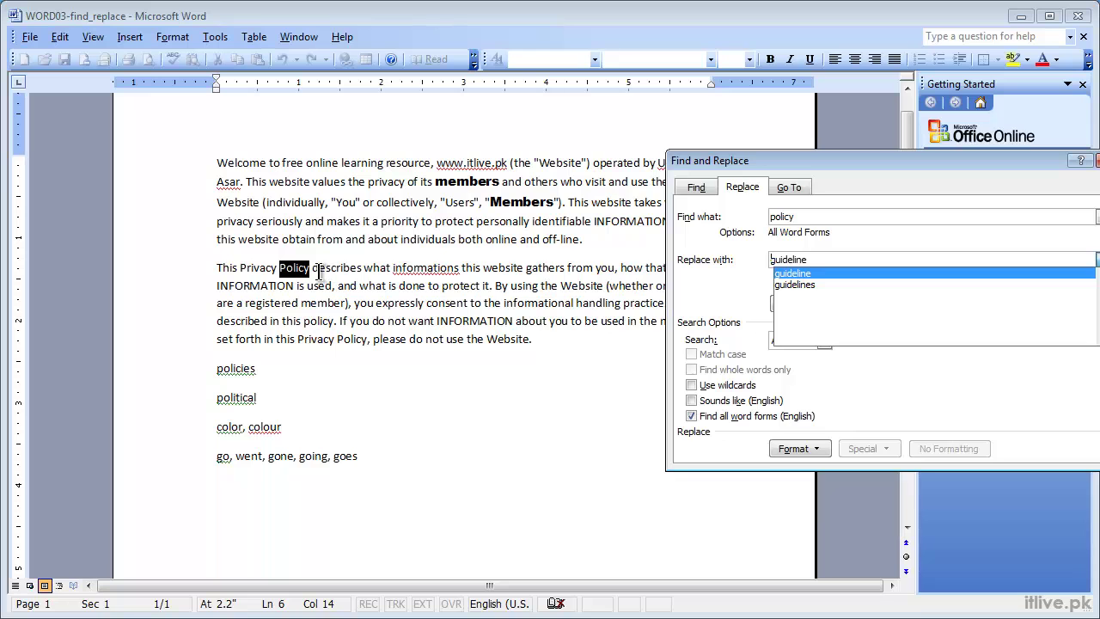
{"action": "left_click", "coordinate": [817, 272]}
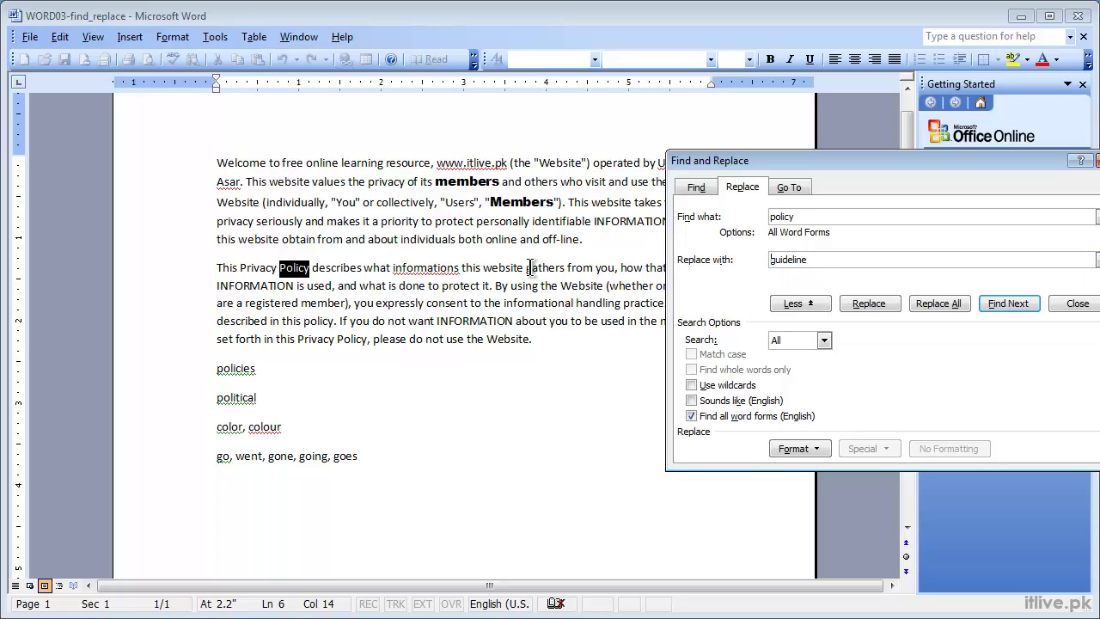
{"action": "left_click", "coordinate": [864, 302]}
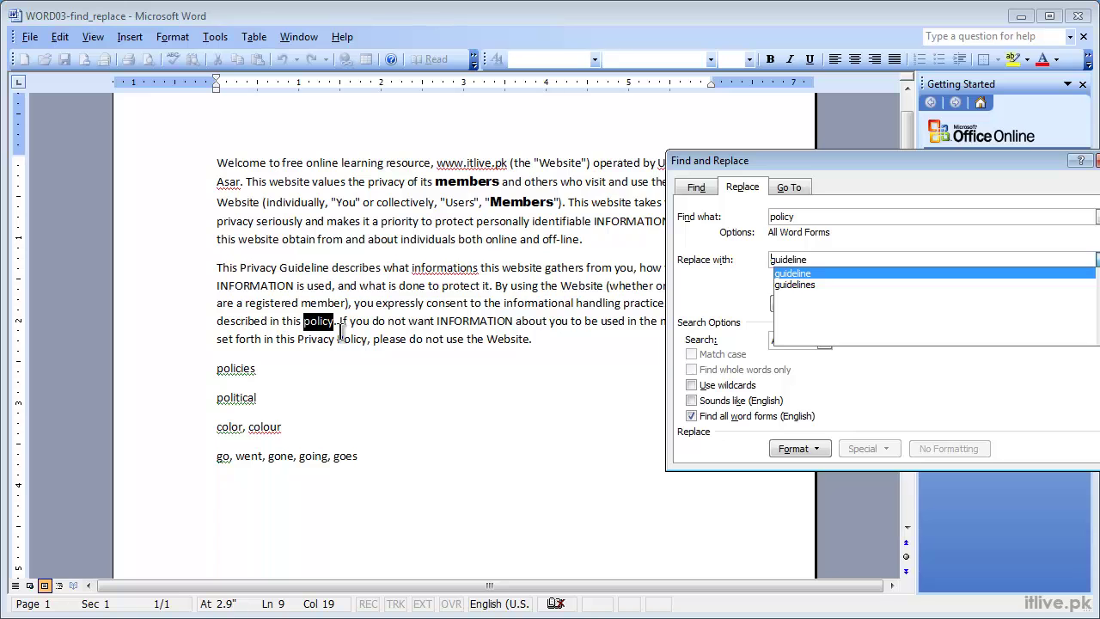
{"action": "left_click", "coordinate": [697, 303]}
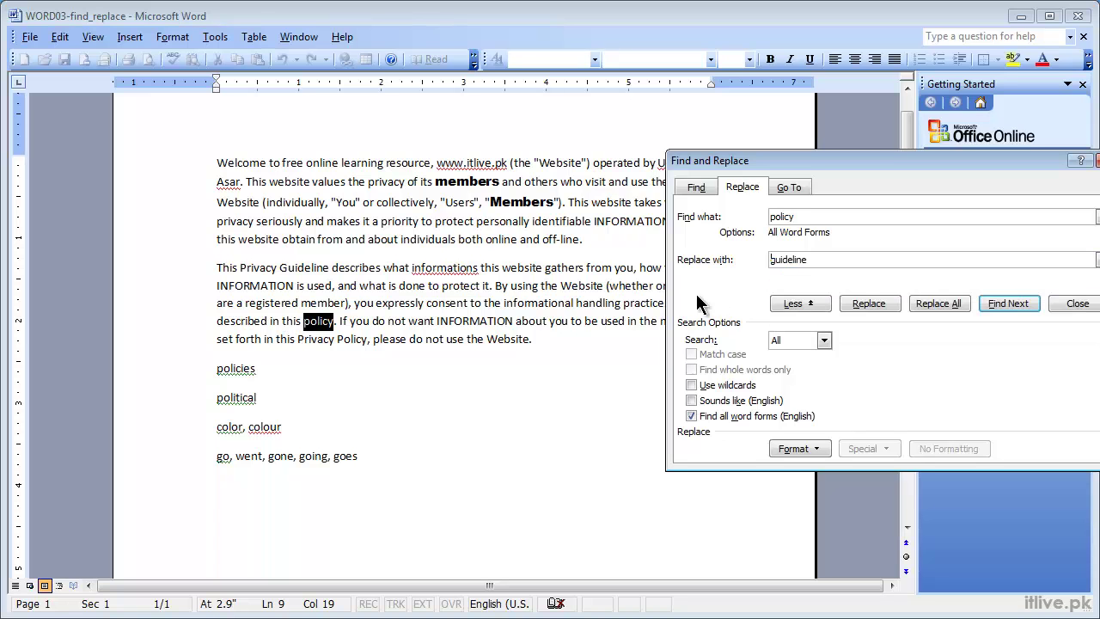
{"action": "left_click", "coordinate": [869, 304]}
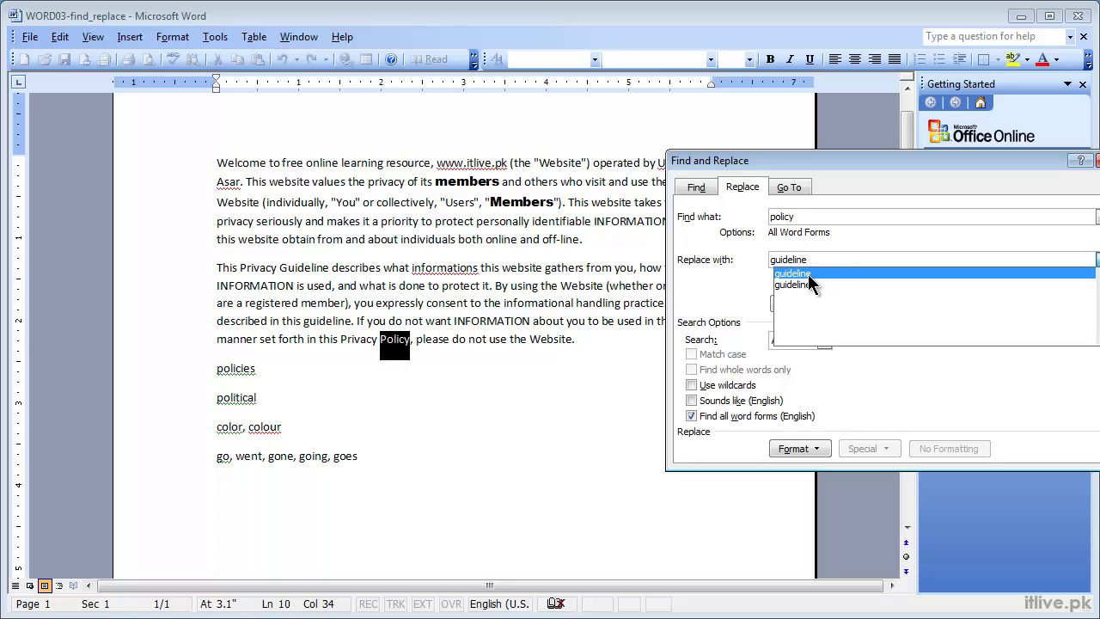
{"action": "left_click", "coordinate": [749, 290]}
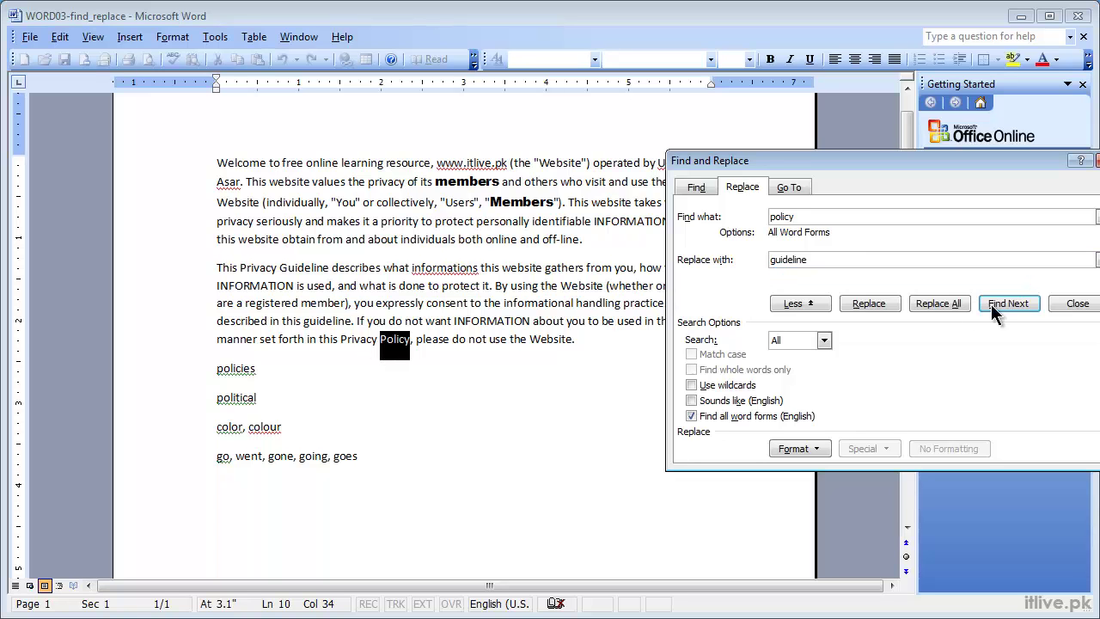
{"action": "left_click", "coordinate": [883, 308]}
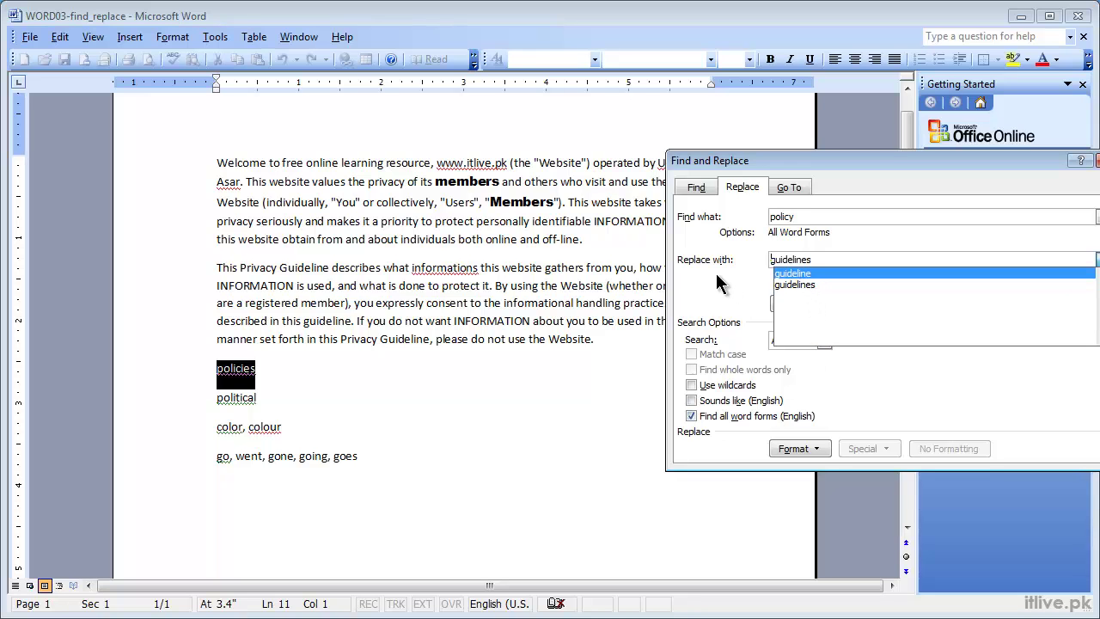
Replace the word "policies" below the second paragraph with "guidelines" and finish the search.
{"action": "left_click", "coordinate": [791, 286]}
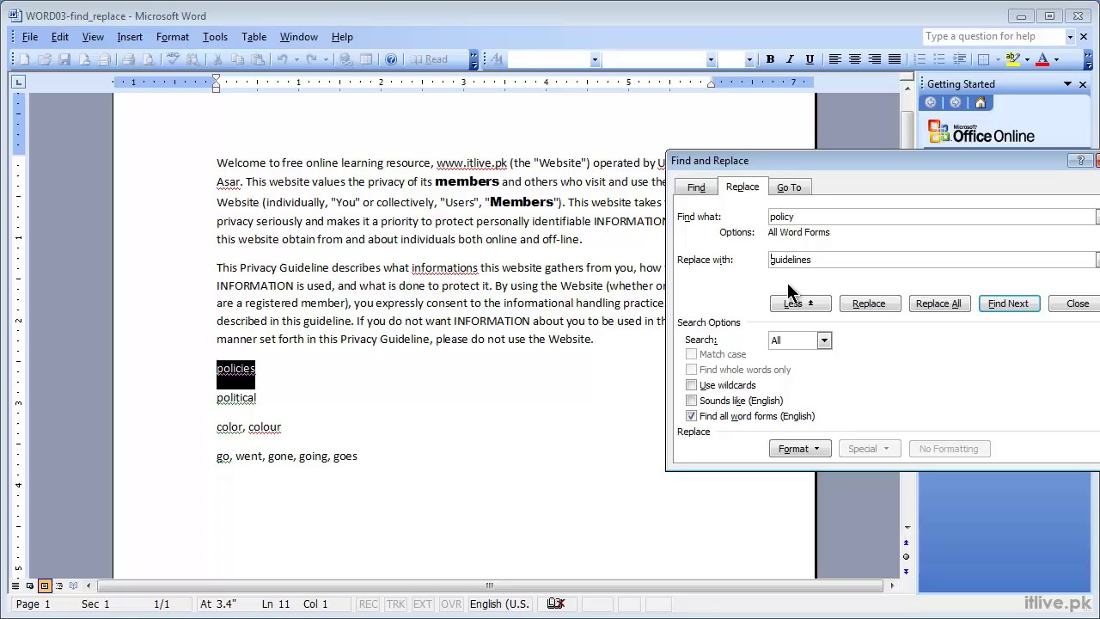
{"action": "left_click", "coordinate": [858, 306]}
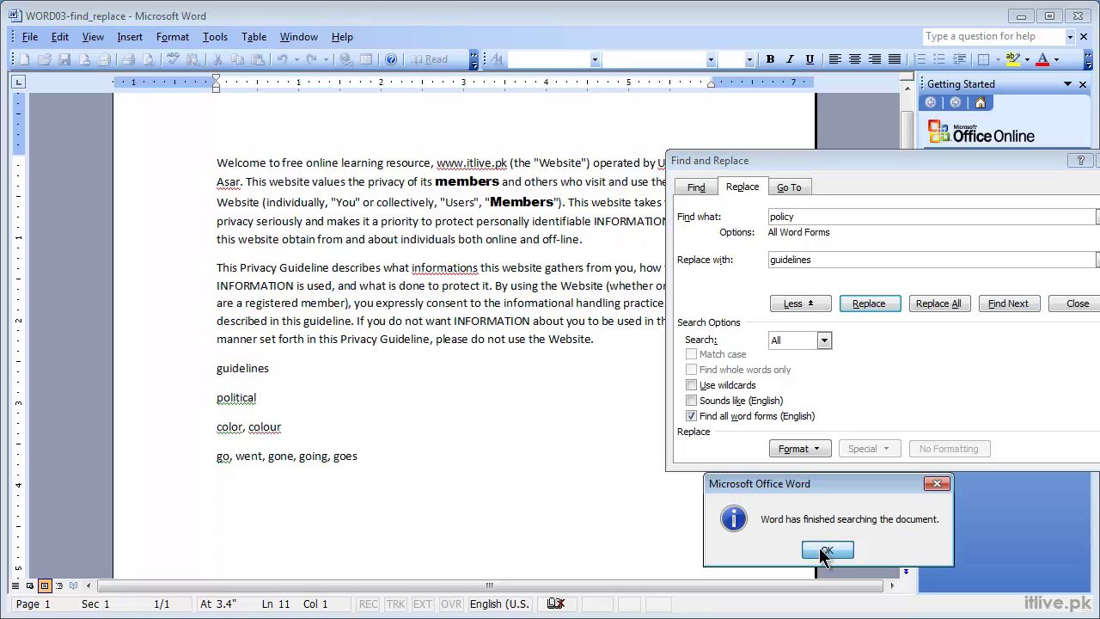
{"action": "left_click", "coordinate": [825, 550]}
{"action": "scroll", "coordinate": [576, 408], "scroll_direction": "up", "scroll_amount": 2}
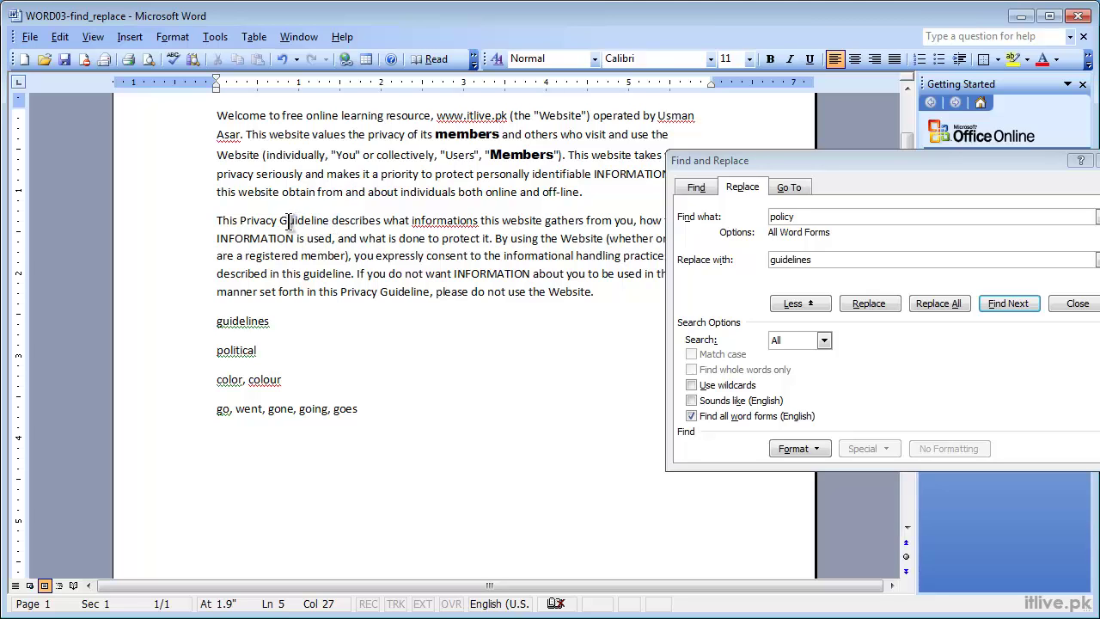
Compare the font of the bold-looking word "members" in the first paragraph with the surrounding body text.
{"action": "left_click_drag", "start_coordinate": [280, 221], "coordinate": [291, 223]}
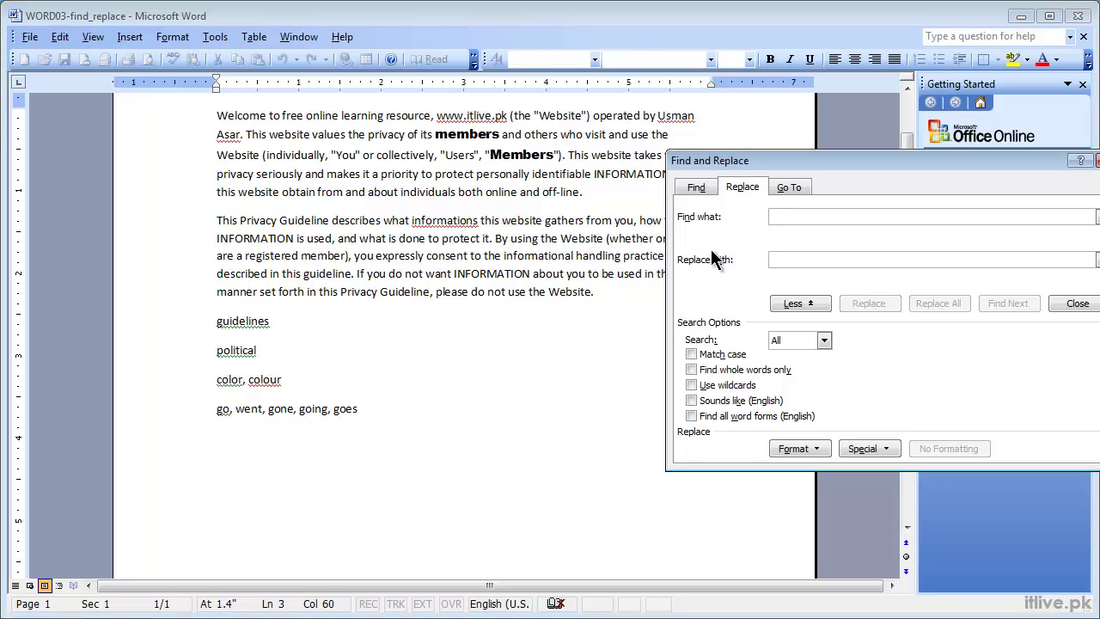
{"action": "left_click", "coordinate": [522, 163]}
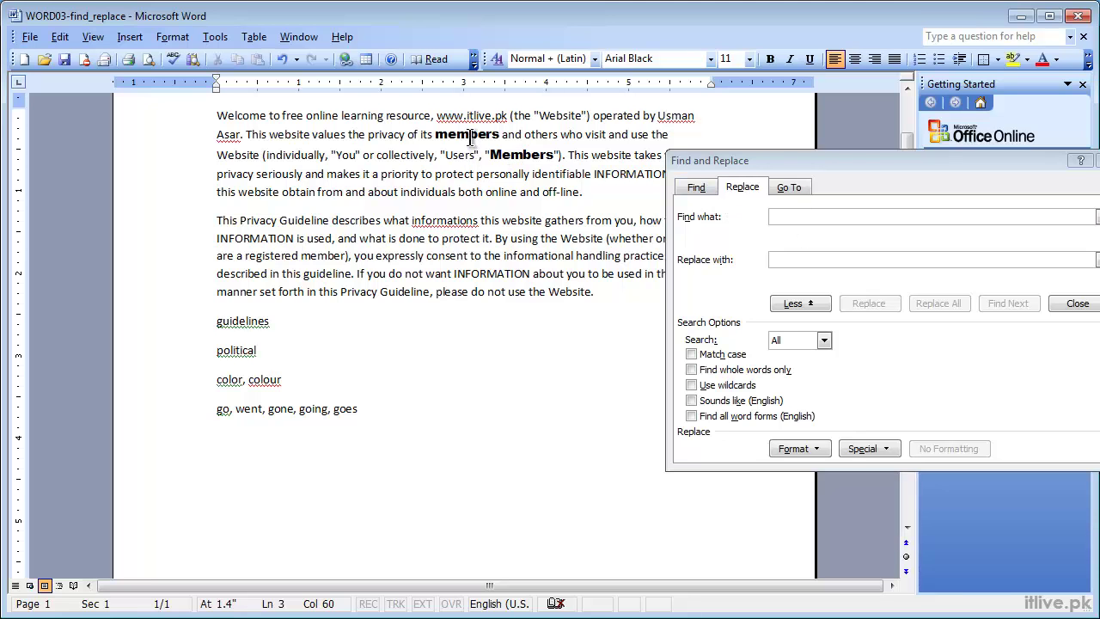
{"action": "left_click_drag", "start_coordinate": [469, 138], "coordinate": [456, 137]}
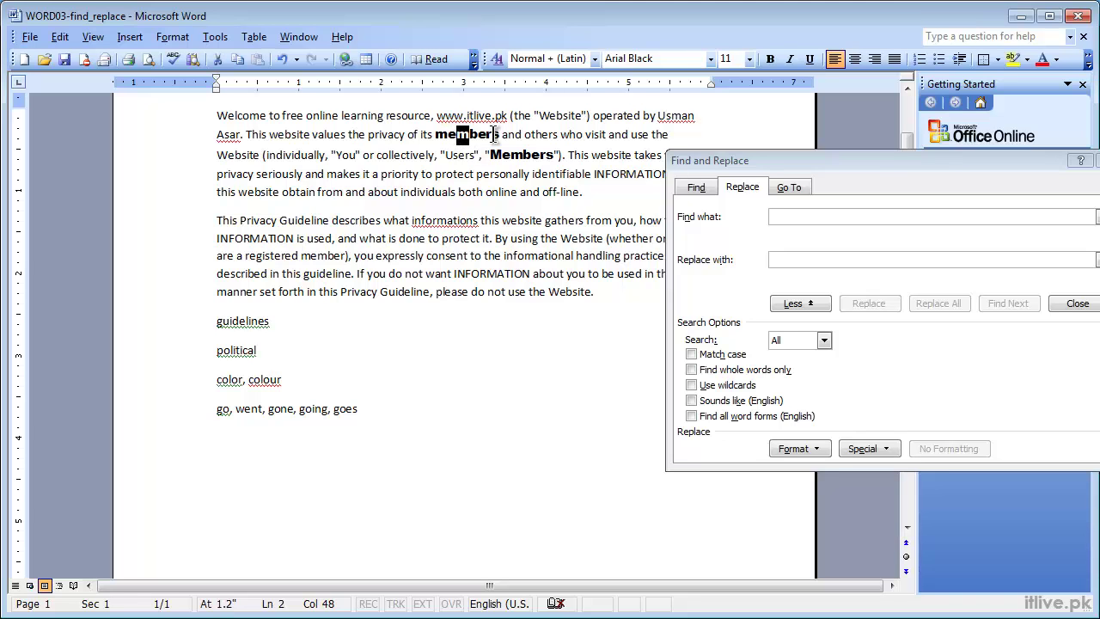
{"action": "double_click", "coordinate": [343, 175]}
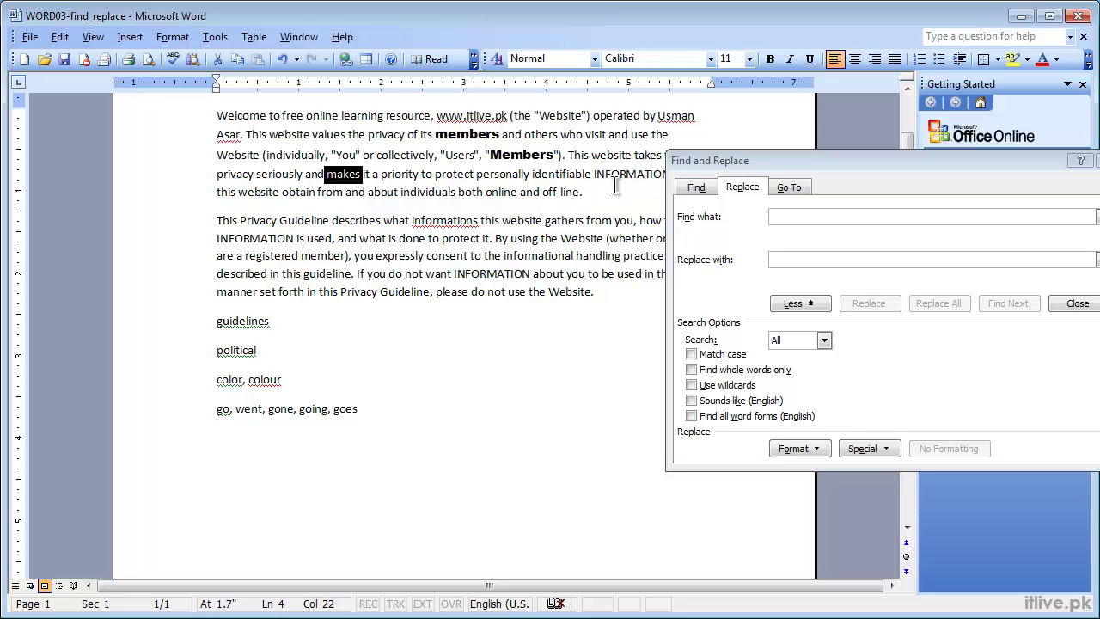
{"action": "left_click_drag", "start_coordinate": [499, 134], "coordinate": [462, 142]}
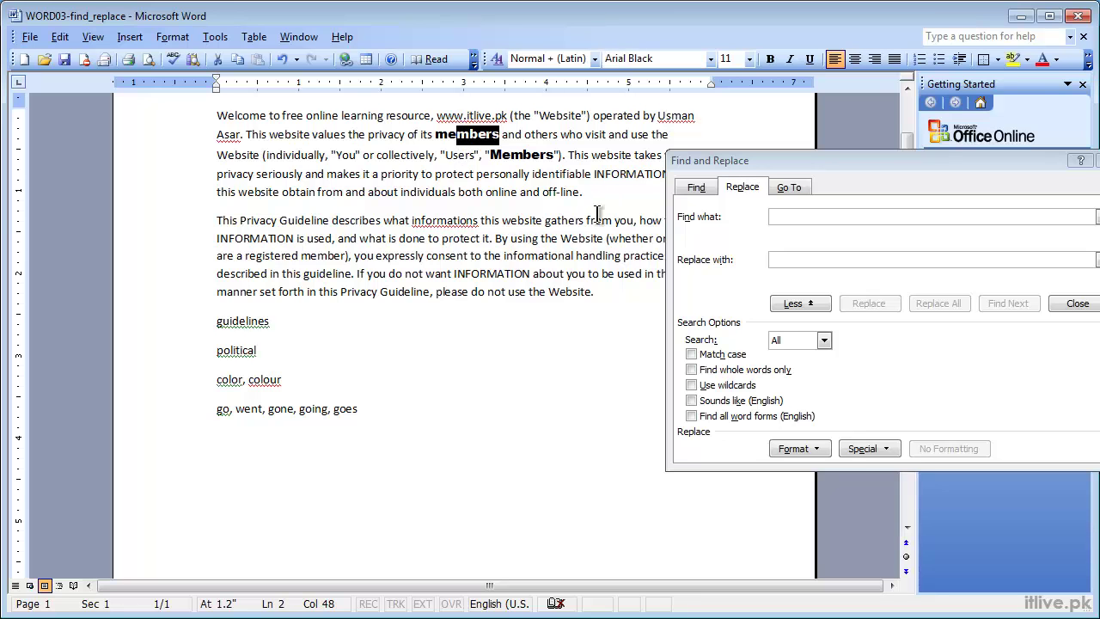
{"action": "left_click", "coordinate": [576, 194]}
Set the search criterion to any text in the Arial Black font, leaving the search text empty.
{"action": "left_click", "coordinate": [808, 220]}
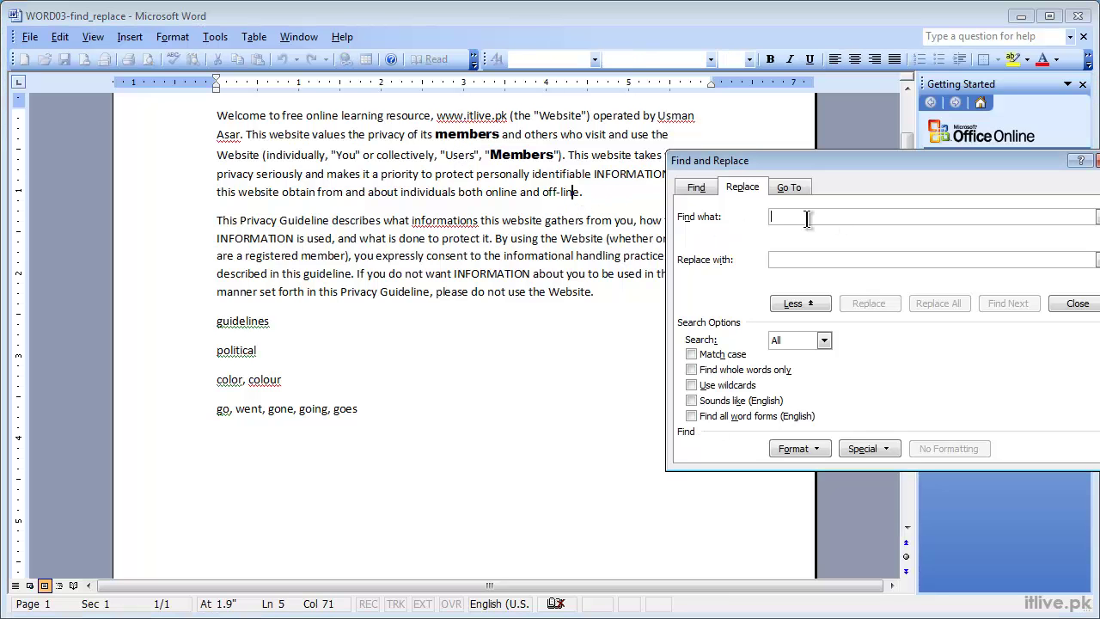
{"action": "left_click", "coordinate": [798, 449]}
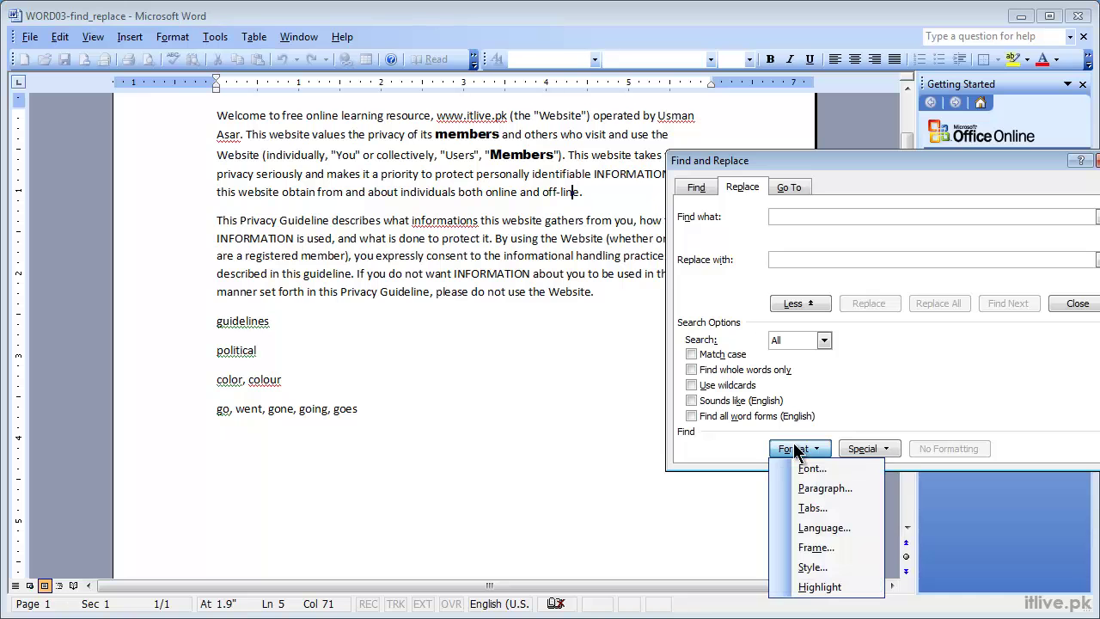
{"action": "left_click", "coordinate": [813, 469]}
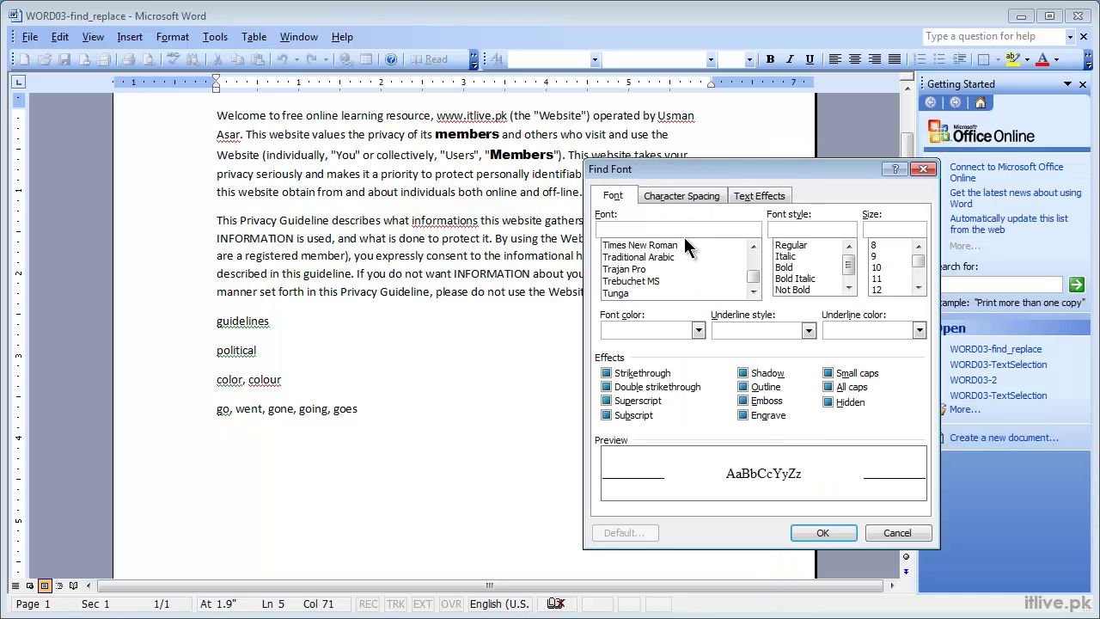
{"action": "type", "text": "Arial b"}
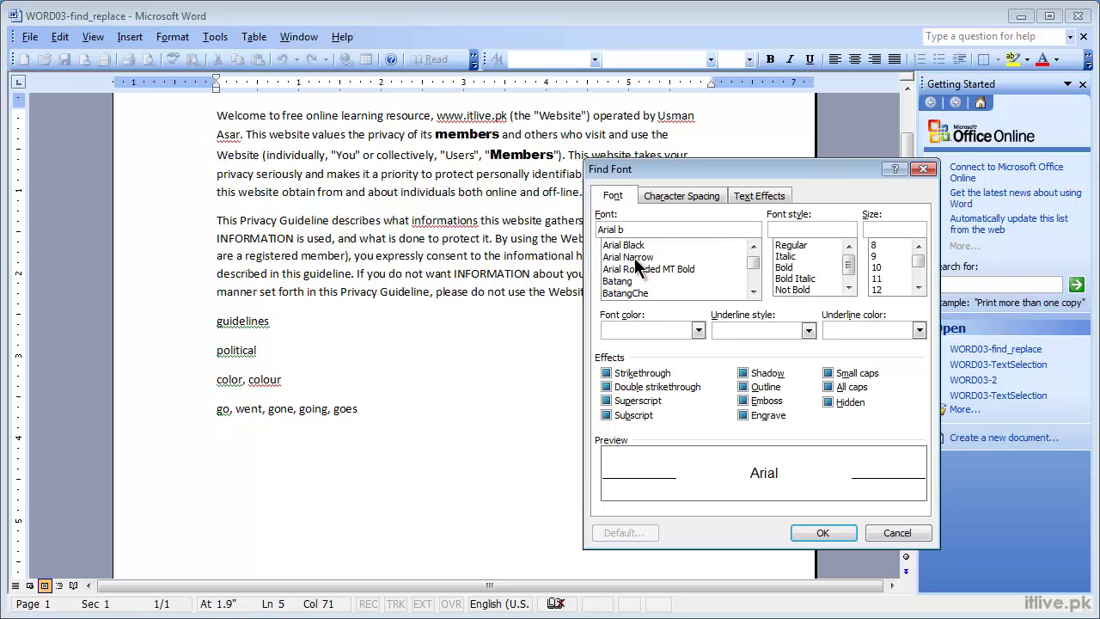
{"action": "left_click", "coordinate": [623, 245]}
{"action": "left_click", "coordinate": [823, 533]}
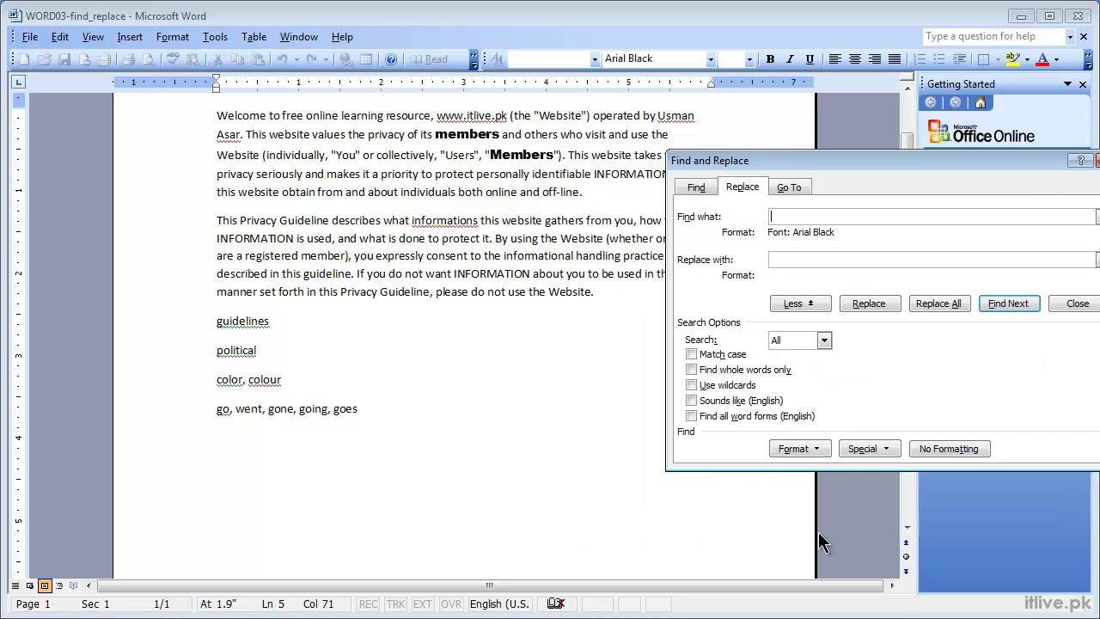
Set the replacement format to red font color with a double underline and replace all Arial Black text in the document.
{"action": "left_click", "coordinate": [809, 264]}
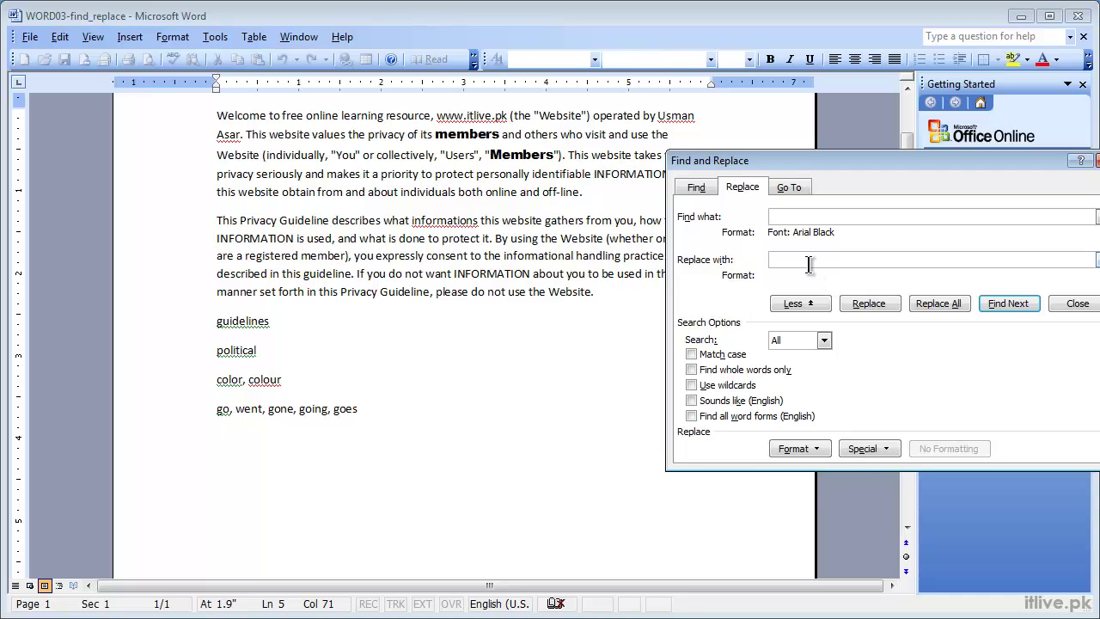
{"action": "left_click", "coordinate": [798, 449]}
{"action": "left_click", "coordinate": [799, 470]}
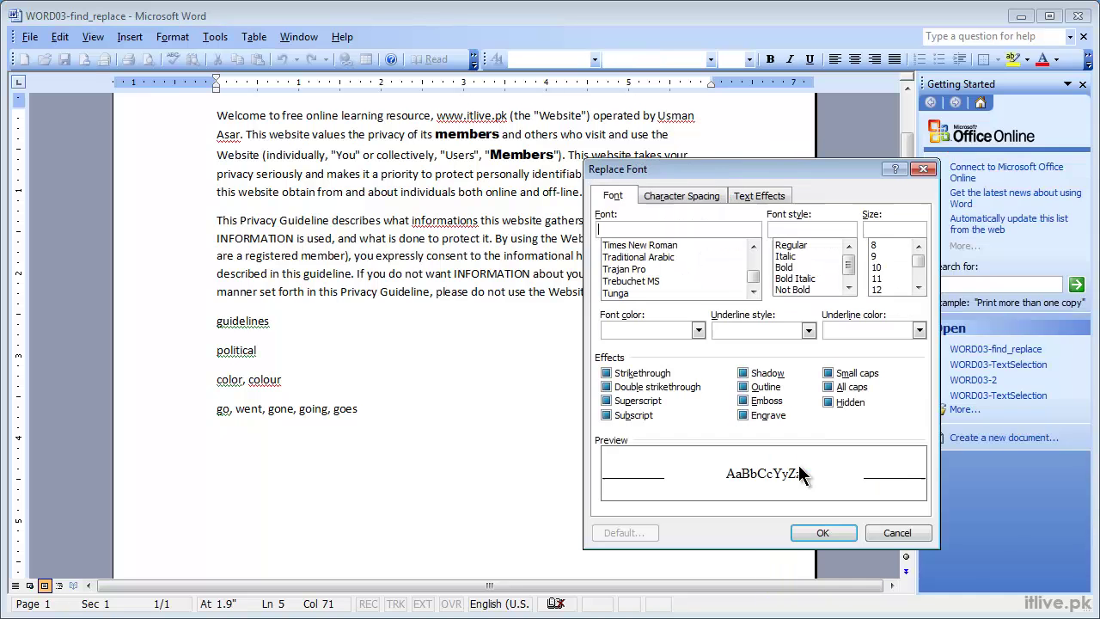
{"action": "left_click", "coordinate": [698, 331]}
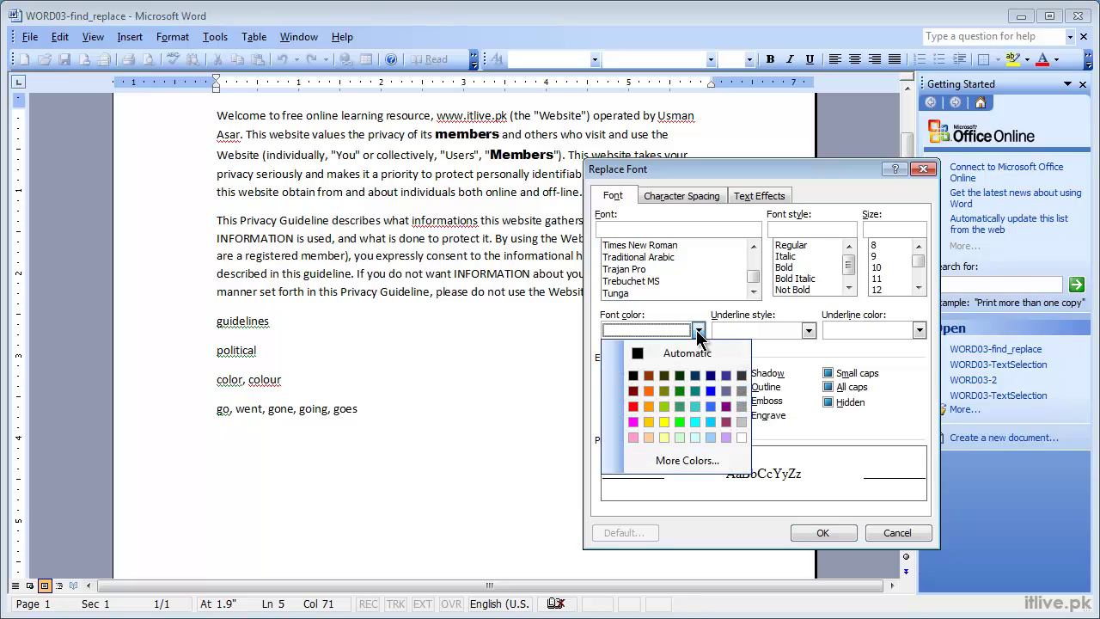
{"action": "left_click", "coordinate": [634, 407]}
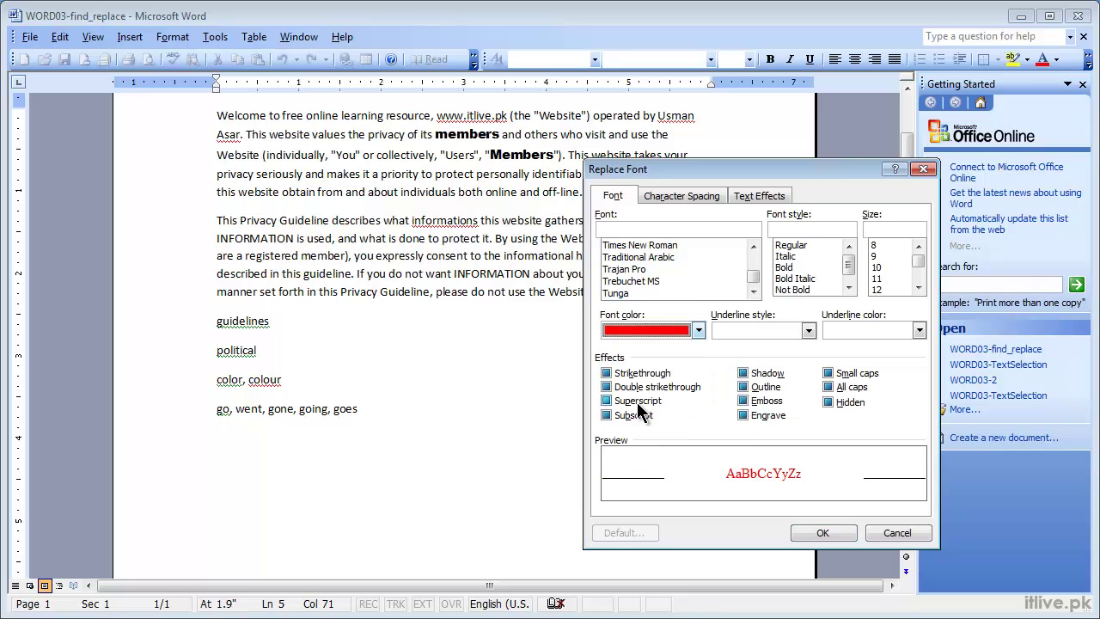
{"action": "left_click", "coordinate": [809, 330]}
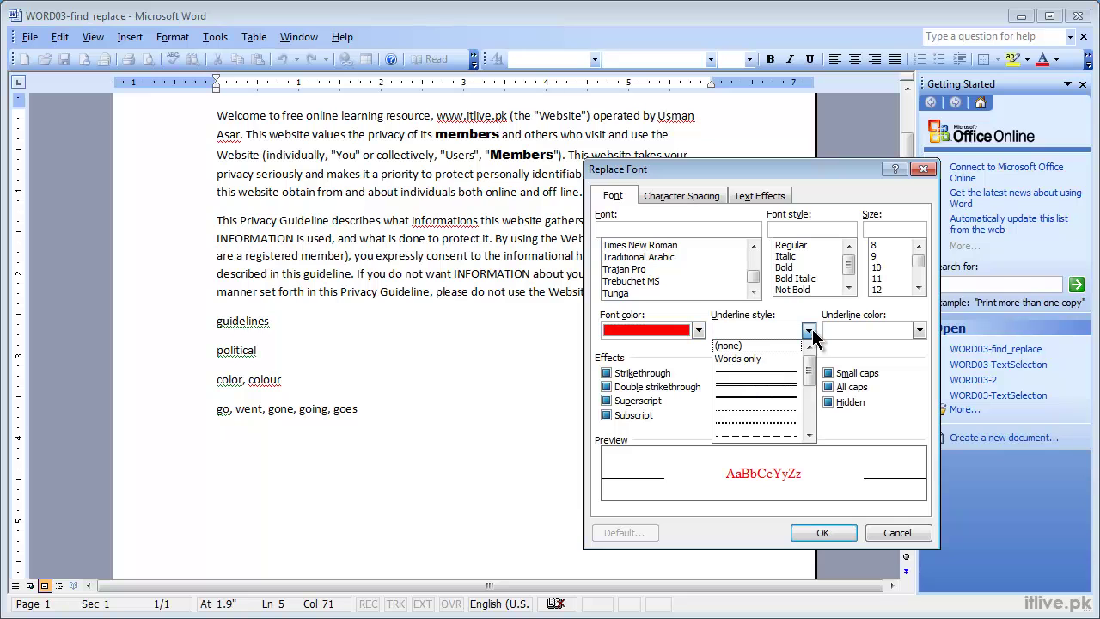
{"action": "left_click", "coordinate": [763, 386]}
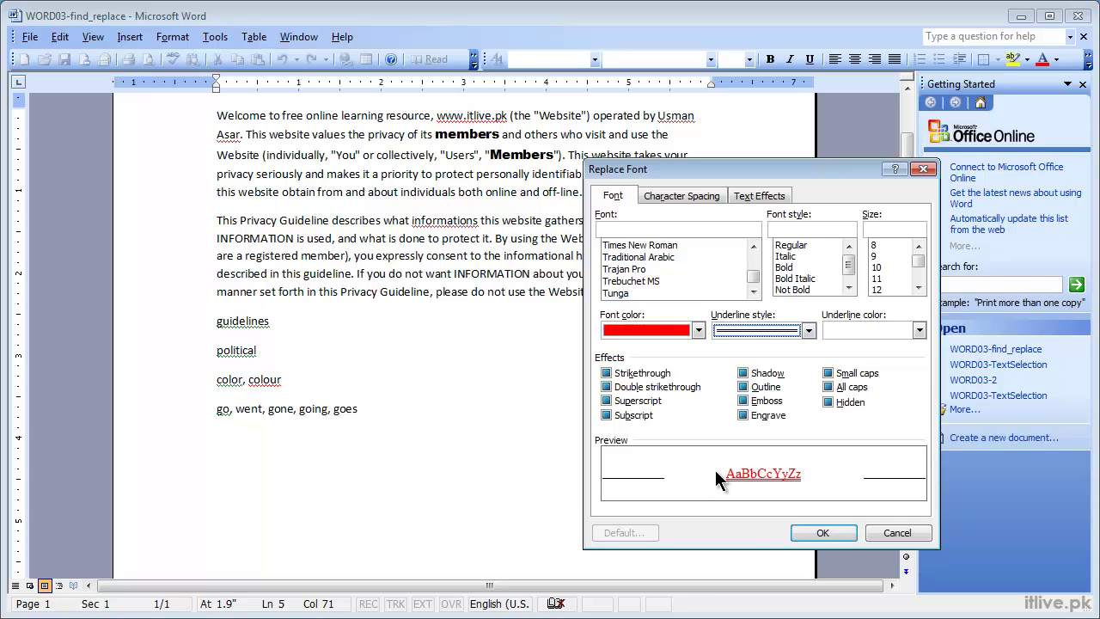
{"action": "left_click", "coordinate": [810, 533]}
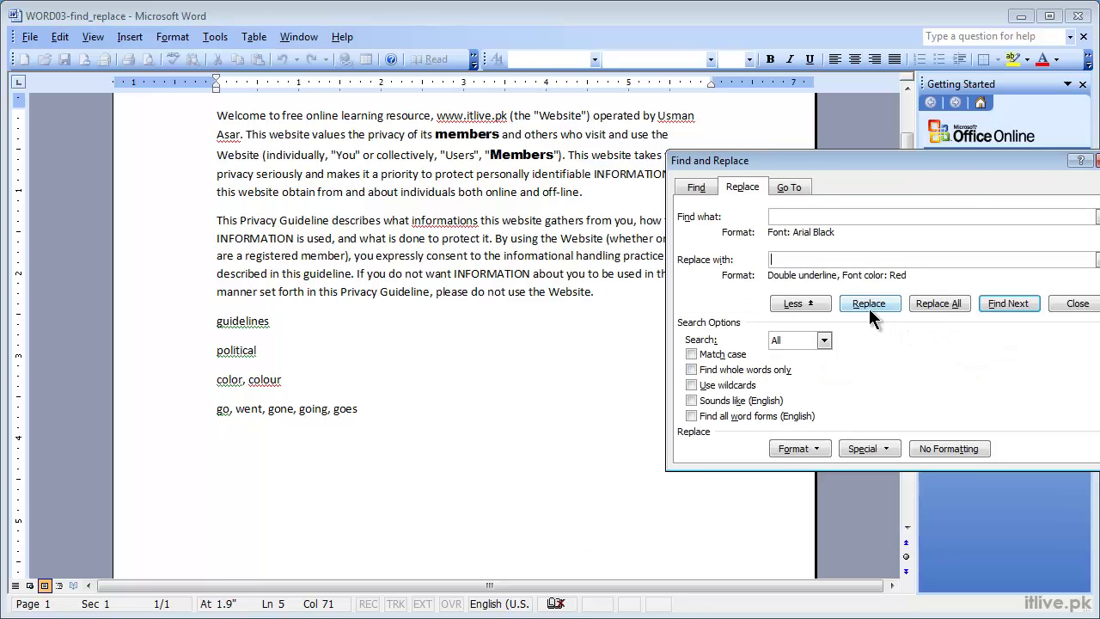
{"action": "left_click", "coordinate": [922, 308]}
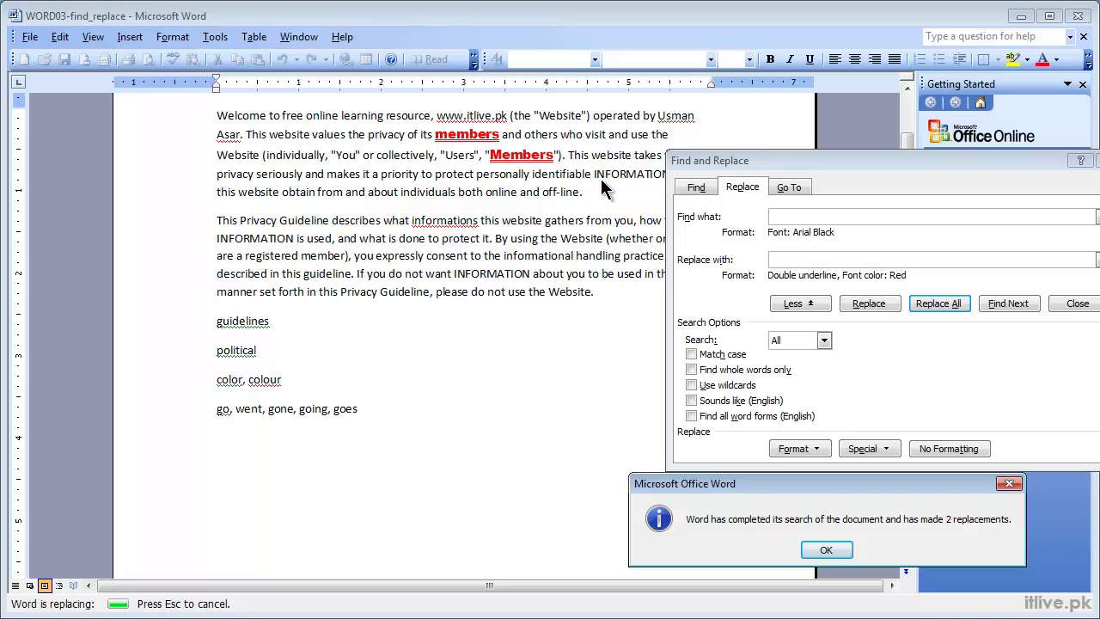
{"action": "left_click", "coordinate": [808, 551]}
{"action": "left_click", "coordinate": [798, 449]}
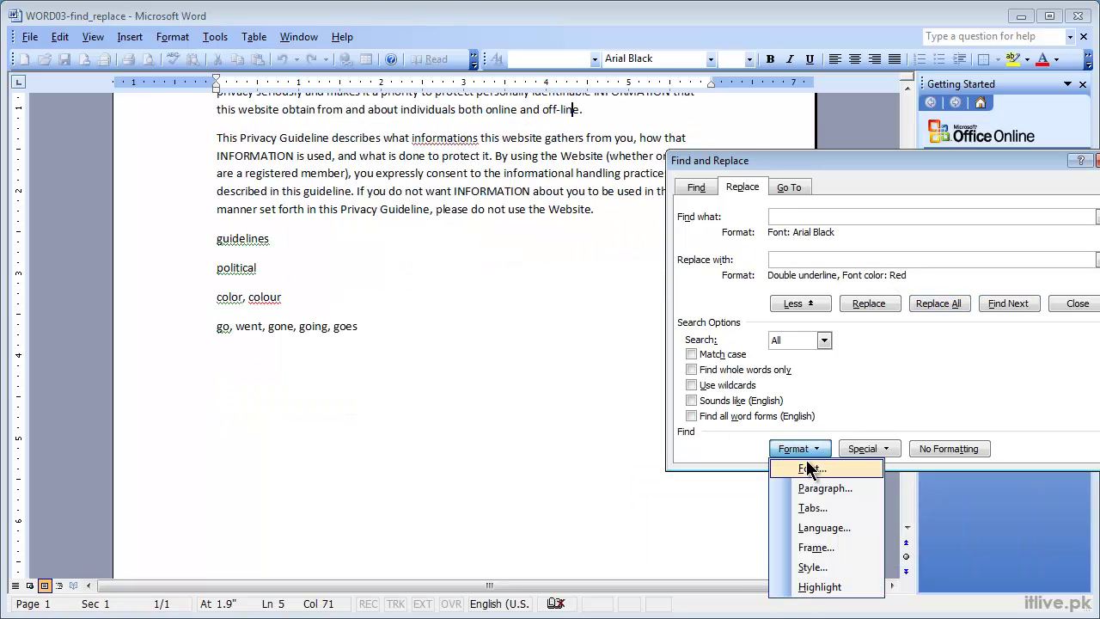
{"action": "left_click", "coordinate": [811, 468]}
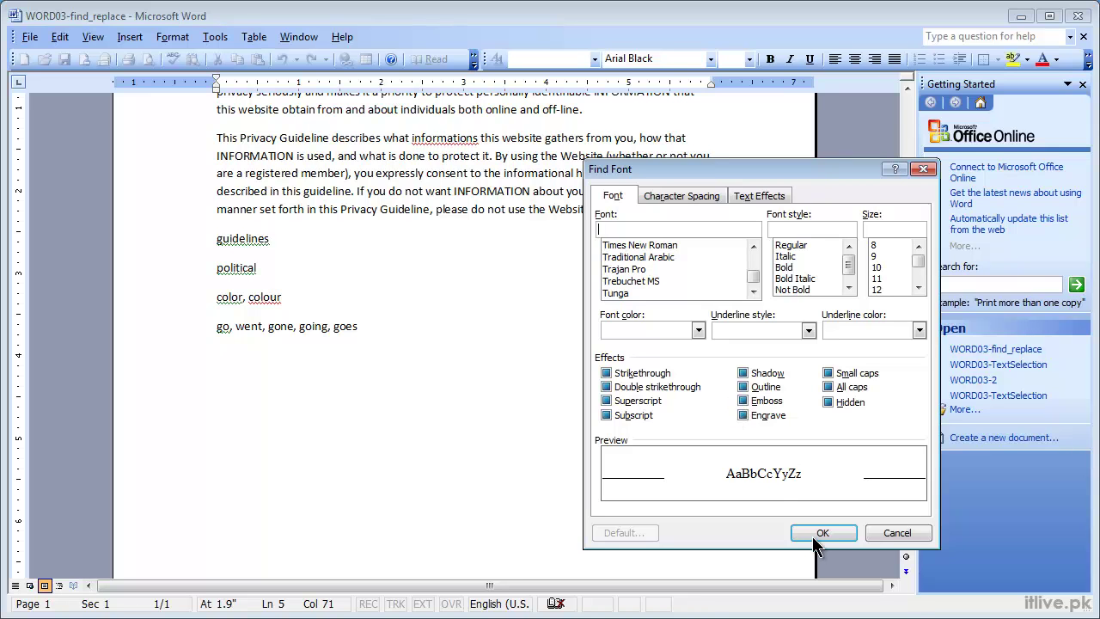
{"action": "left_click", "coordinate": [870, 533]}
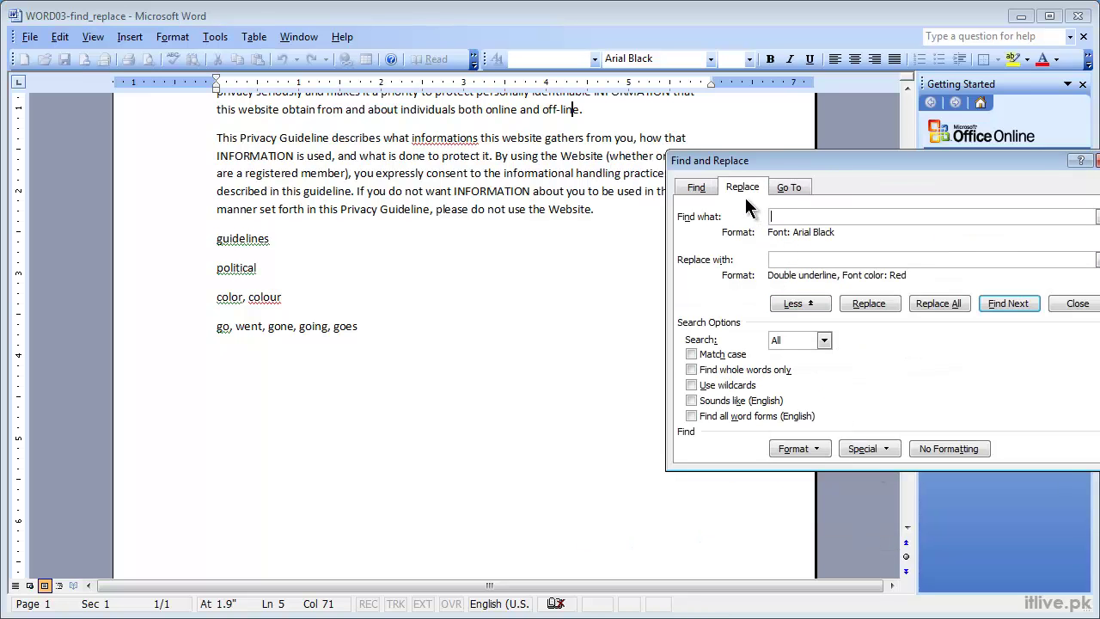